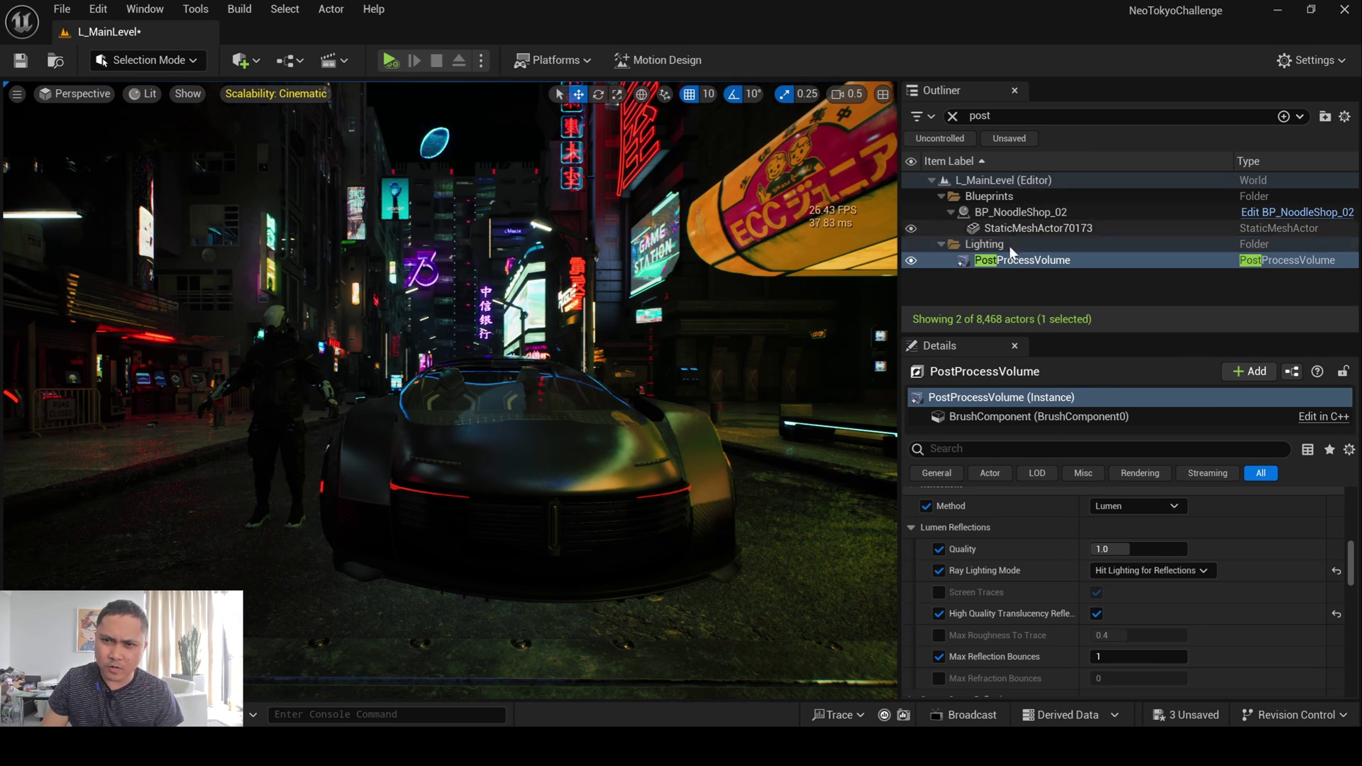
- Select the PostProcessVolume and bring up its Reflections Method dropdown in Details
left_click(1032, 261)
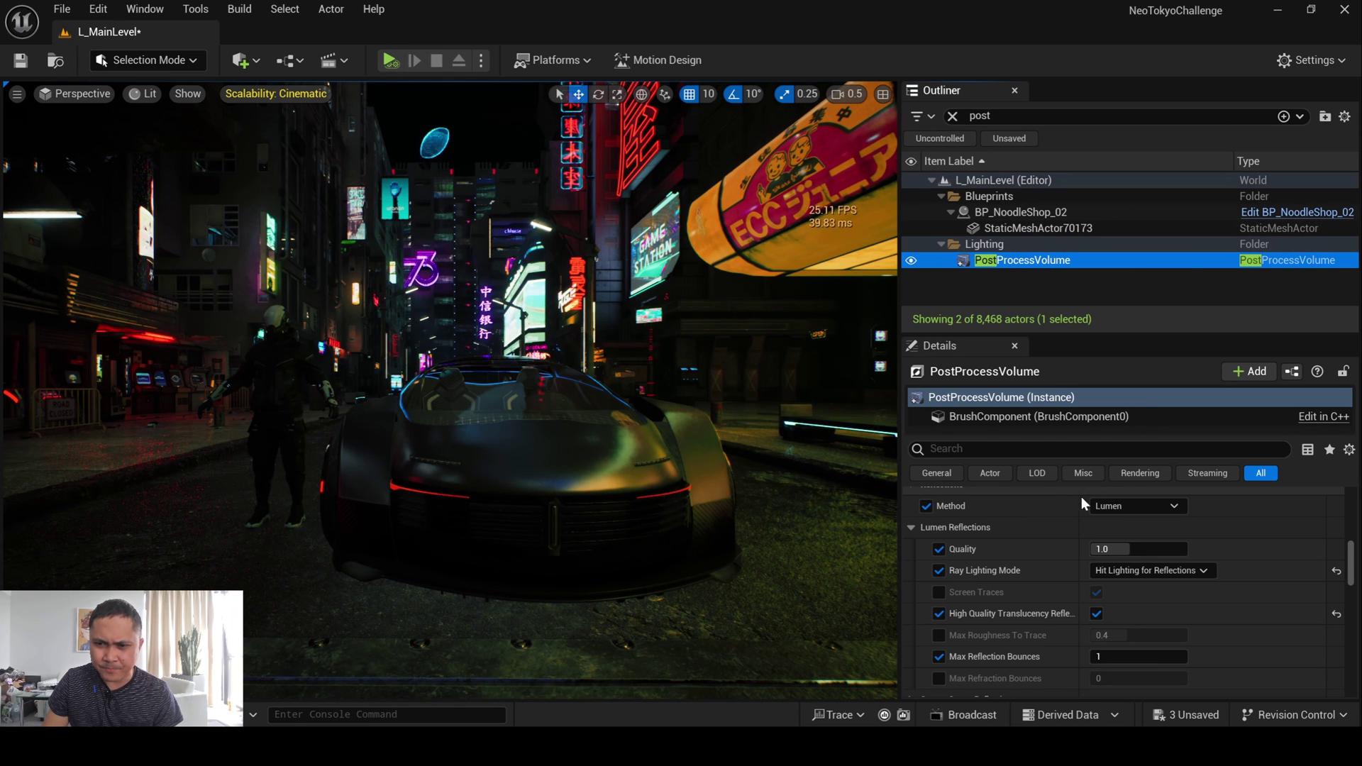
scroll(1016, 549, "up", 2)
left_click(1112, 559)
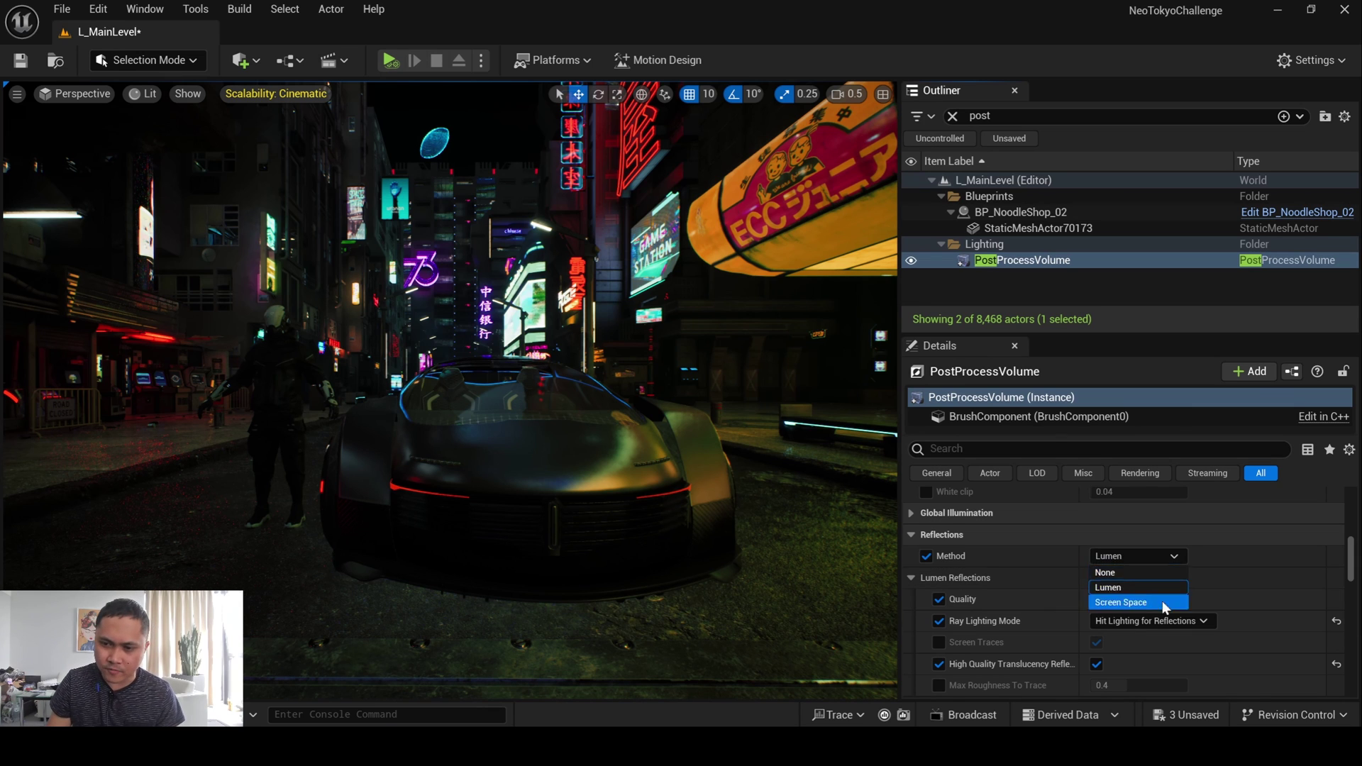
- Keep Method on Lumen and scroll Details down to the Lumen Reflections section
scroll(1246, 589, "down", 1)
scroll(1264, 555, "down", 2)
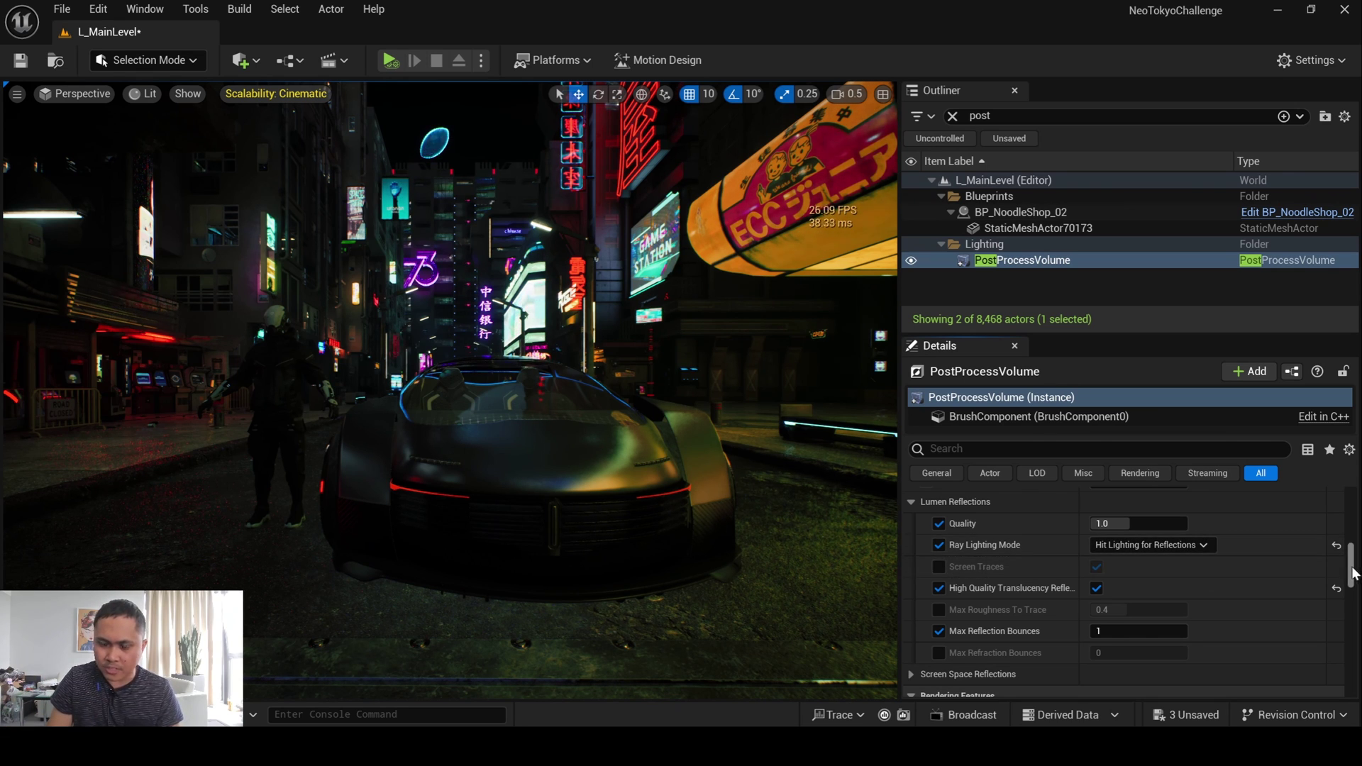
scroll(1357, 573, "up", 1)
scroll(1356, 573, "down", 2)
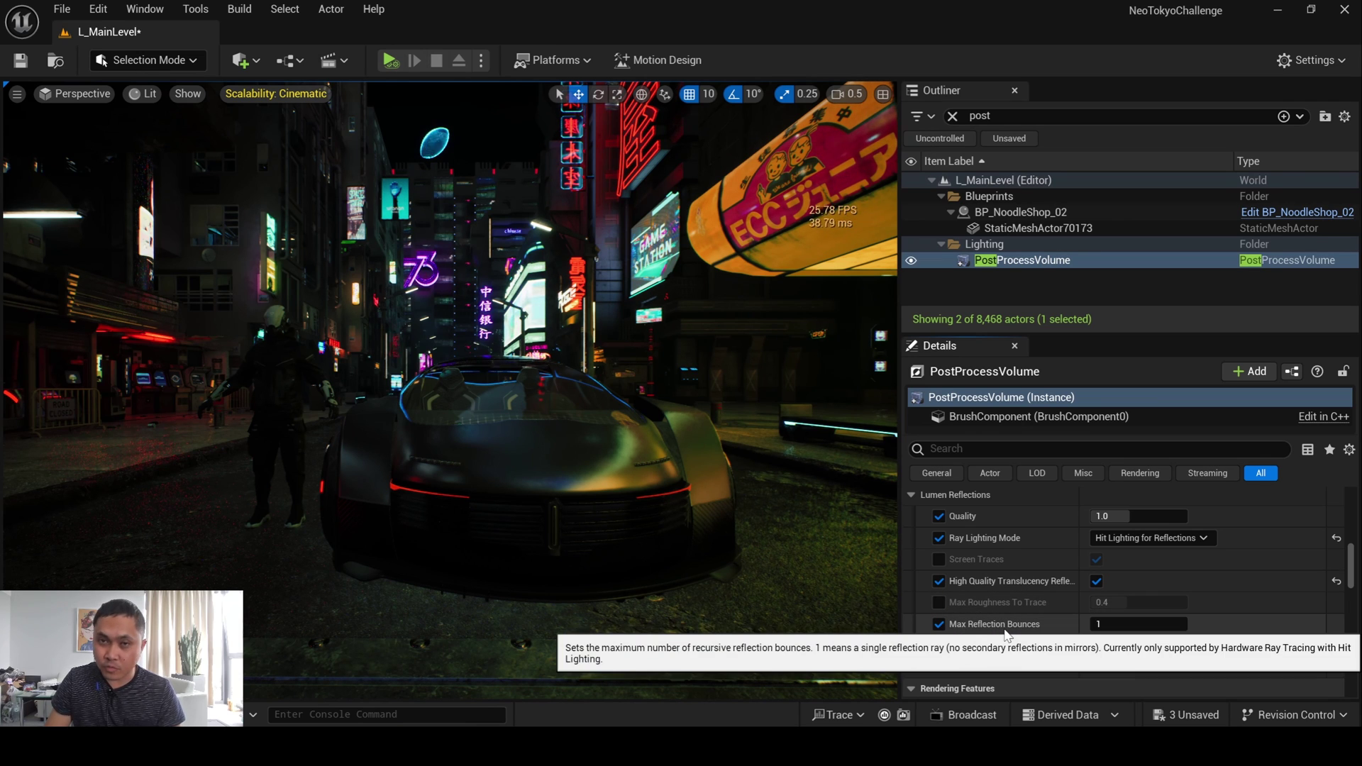
- Scroll further down to review the Lumen Reflections properties
scroll(1007, 661, "down", 1)
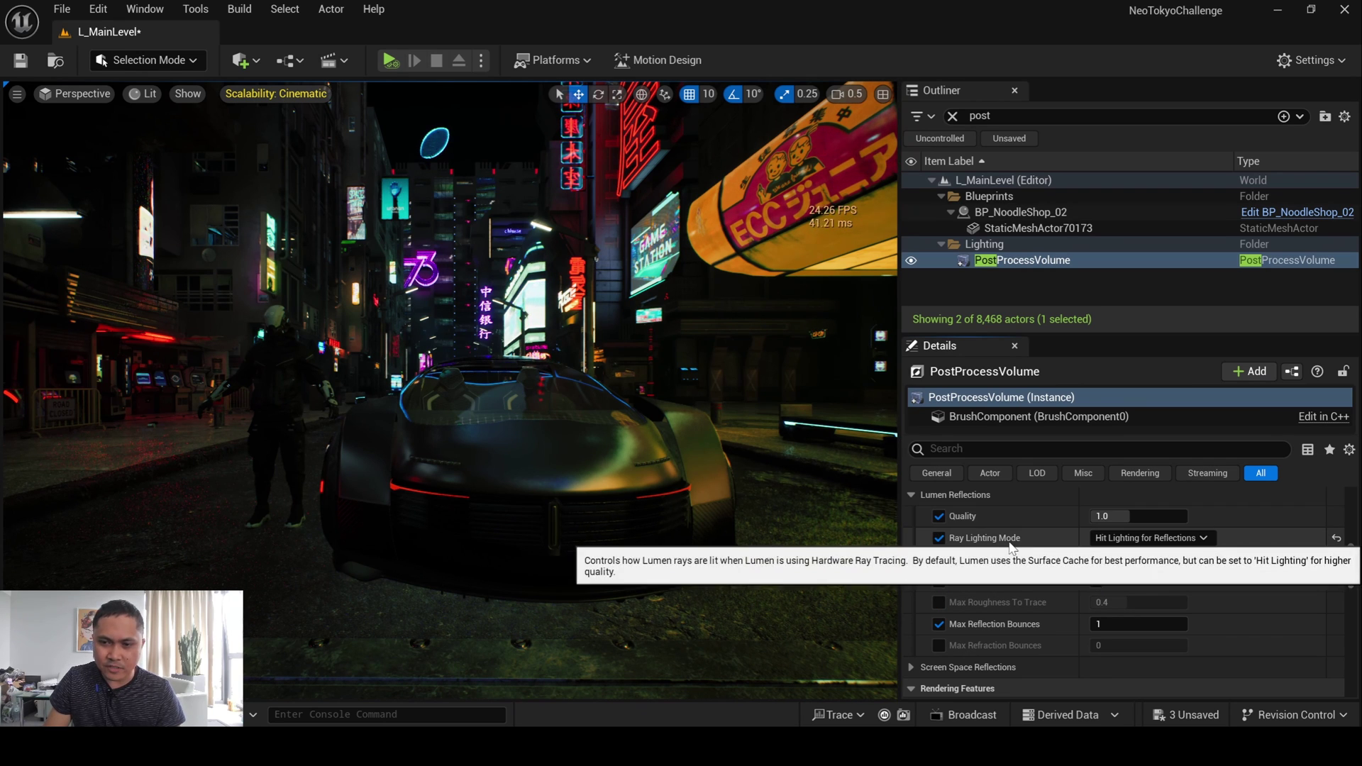
- Enable the Max Refraction Bounces override and enter a value of 1
left_click(938, 645)
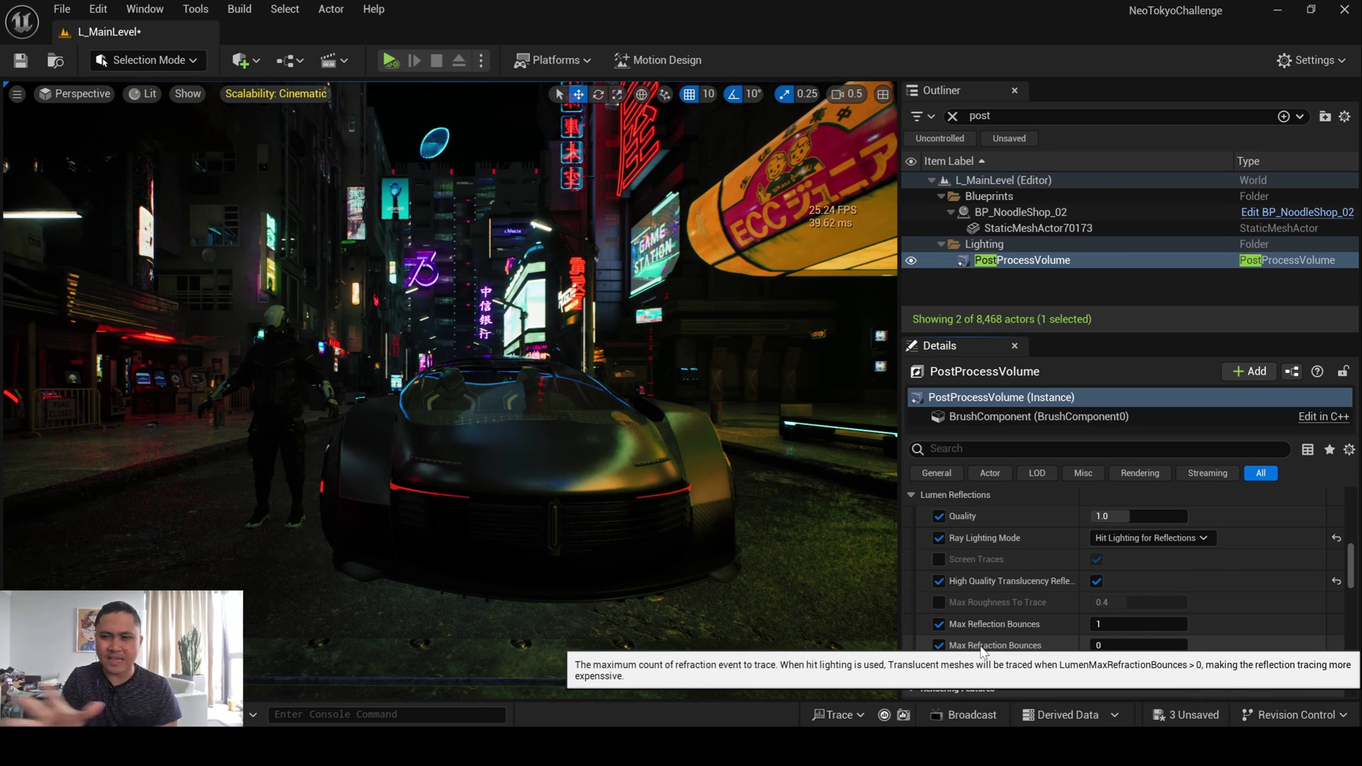
left_click(1134, 645)
type("1")
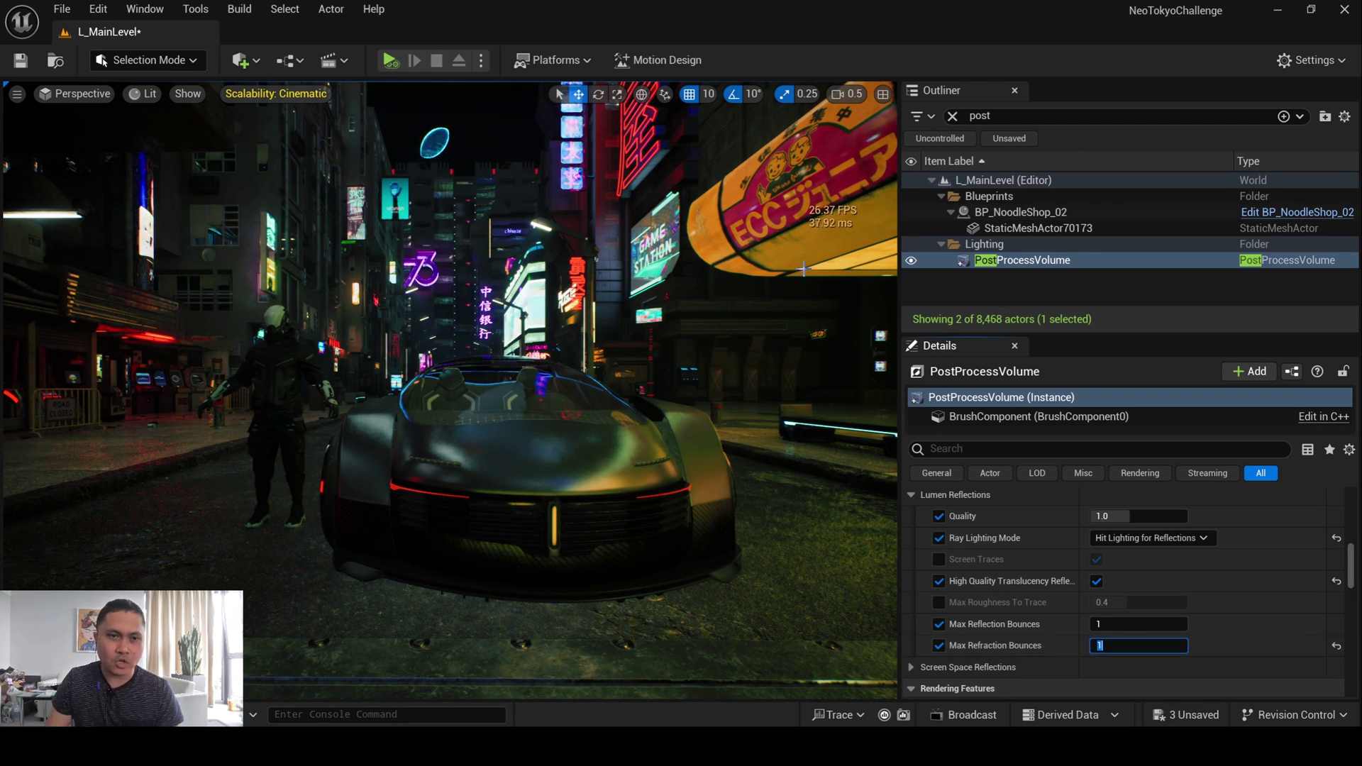
- Switch the viewport to Reflections view mode and set Max Refraction Bounces to 0
left_click(138, 94)
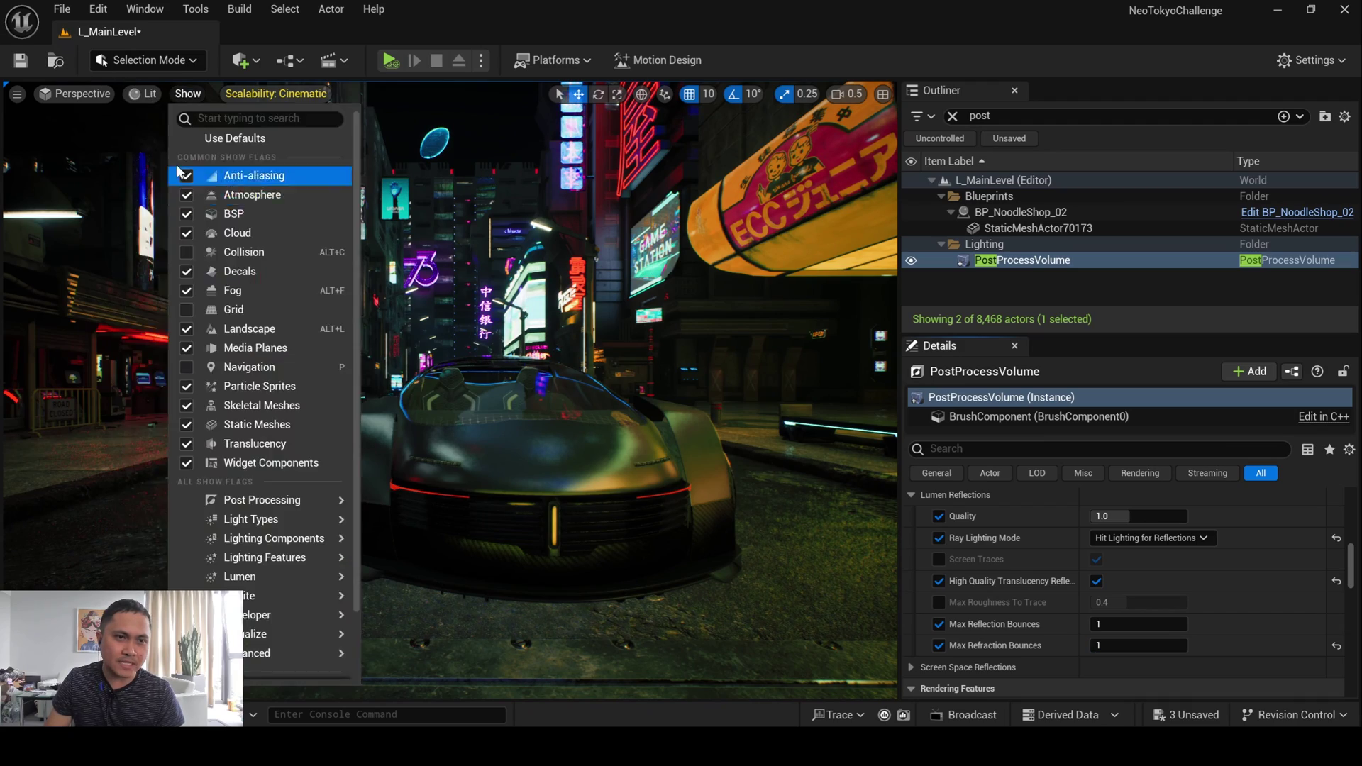
left_click(199, 252)
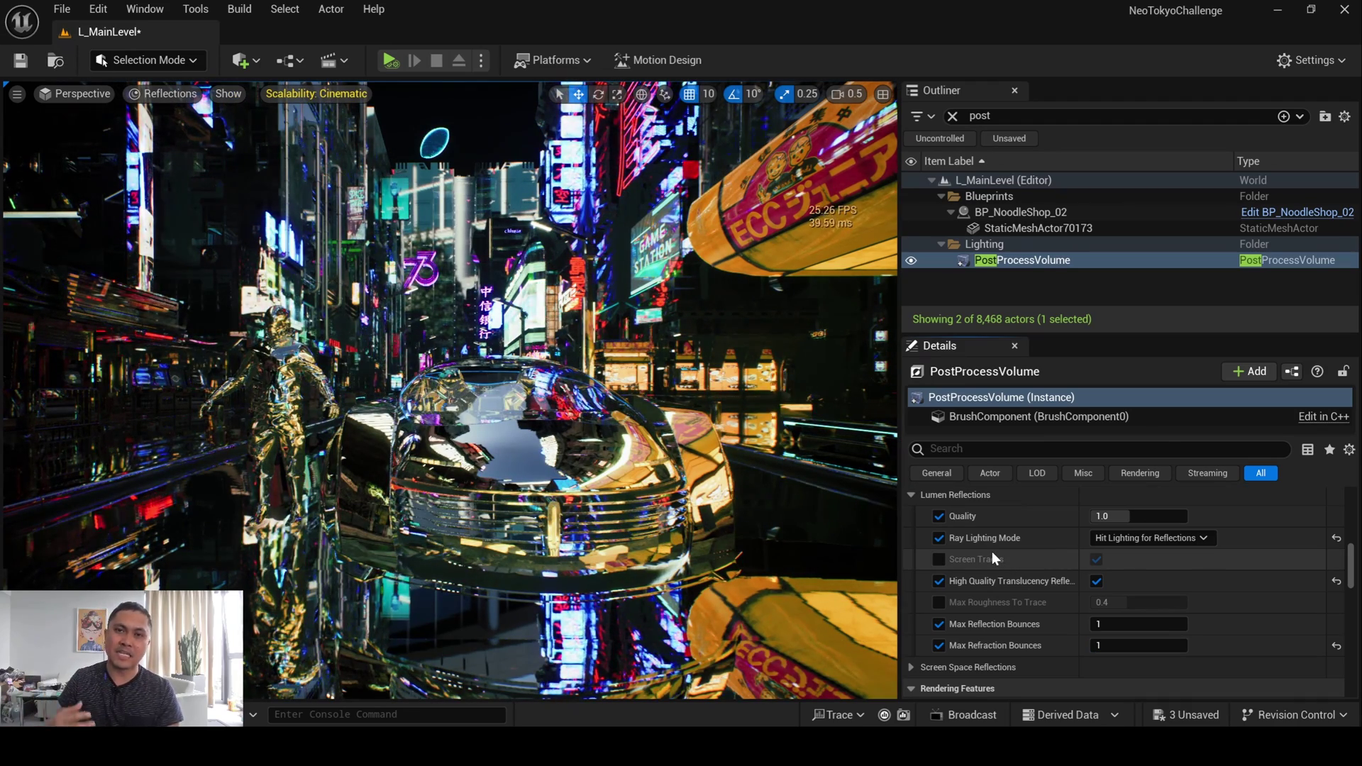
left_click(1132, 644)
type("0")
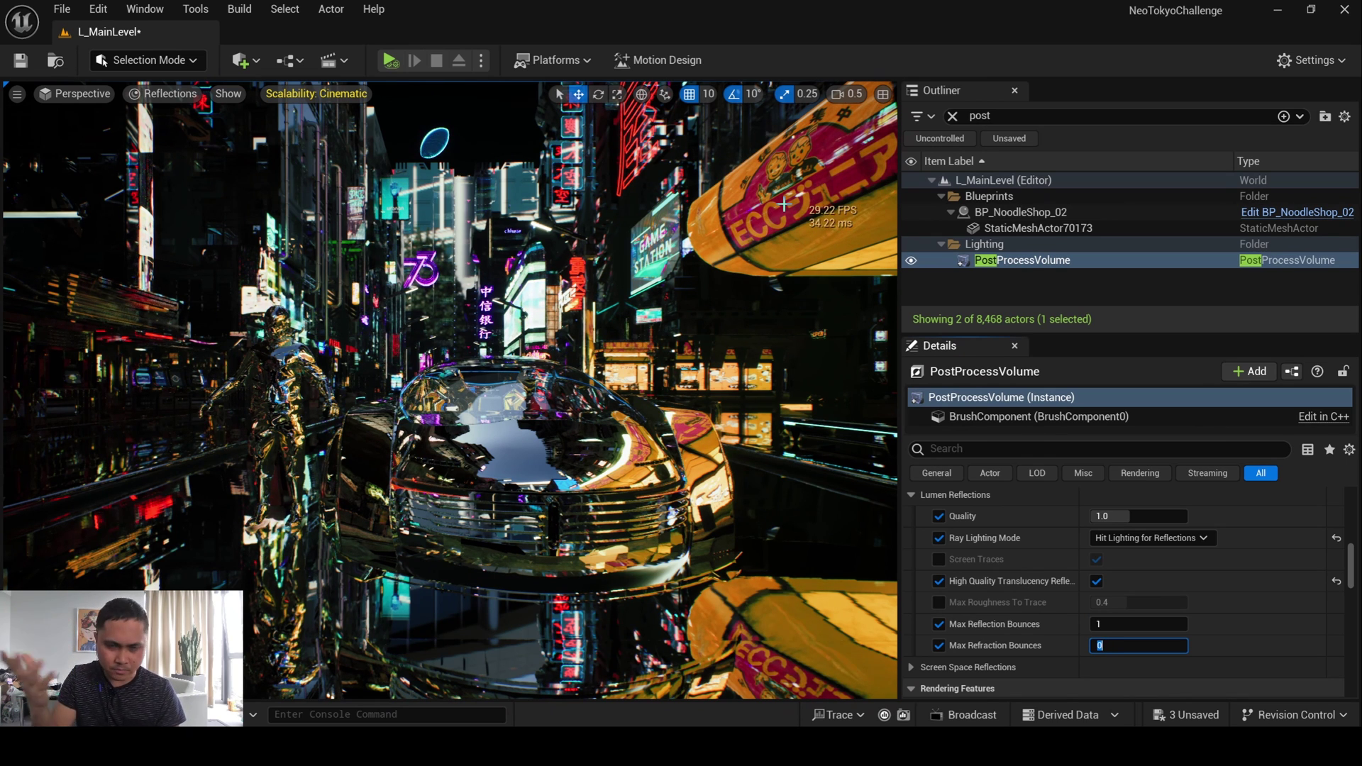
- Compare Max Refraction Bounces at 1 and 2, ending on 1
type("1")
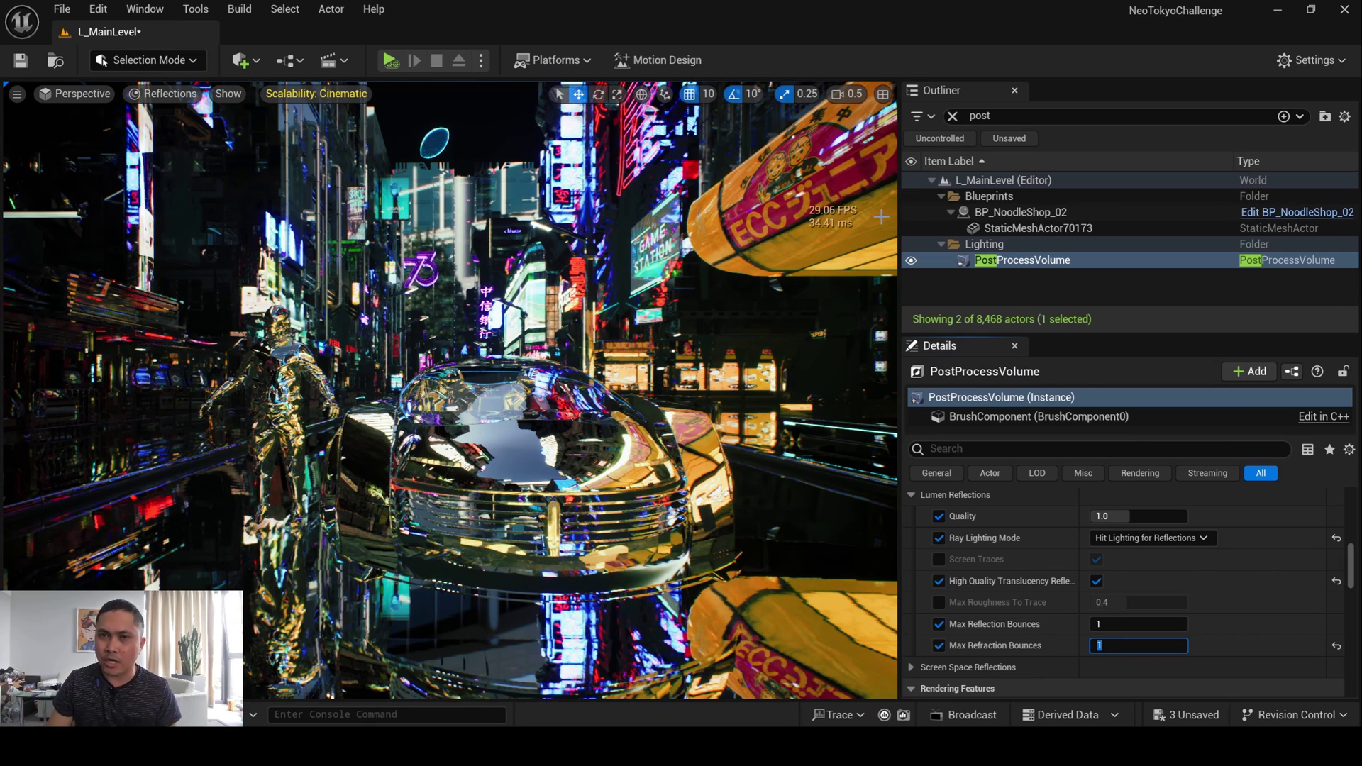
type("2")
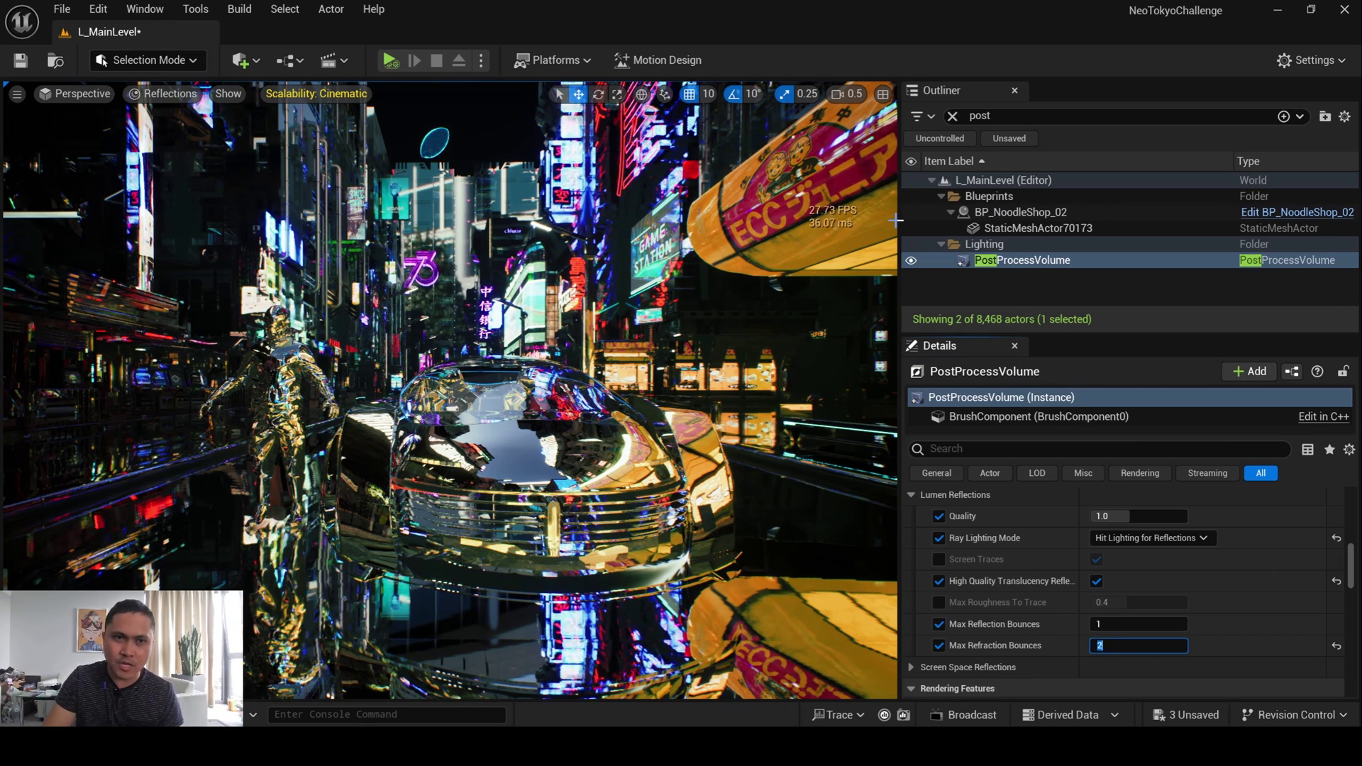
key("BackSpace")
type("2")
key("Return")
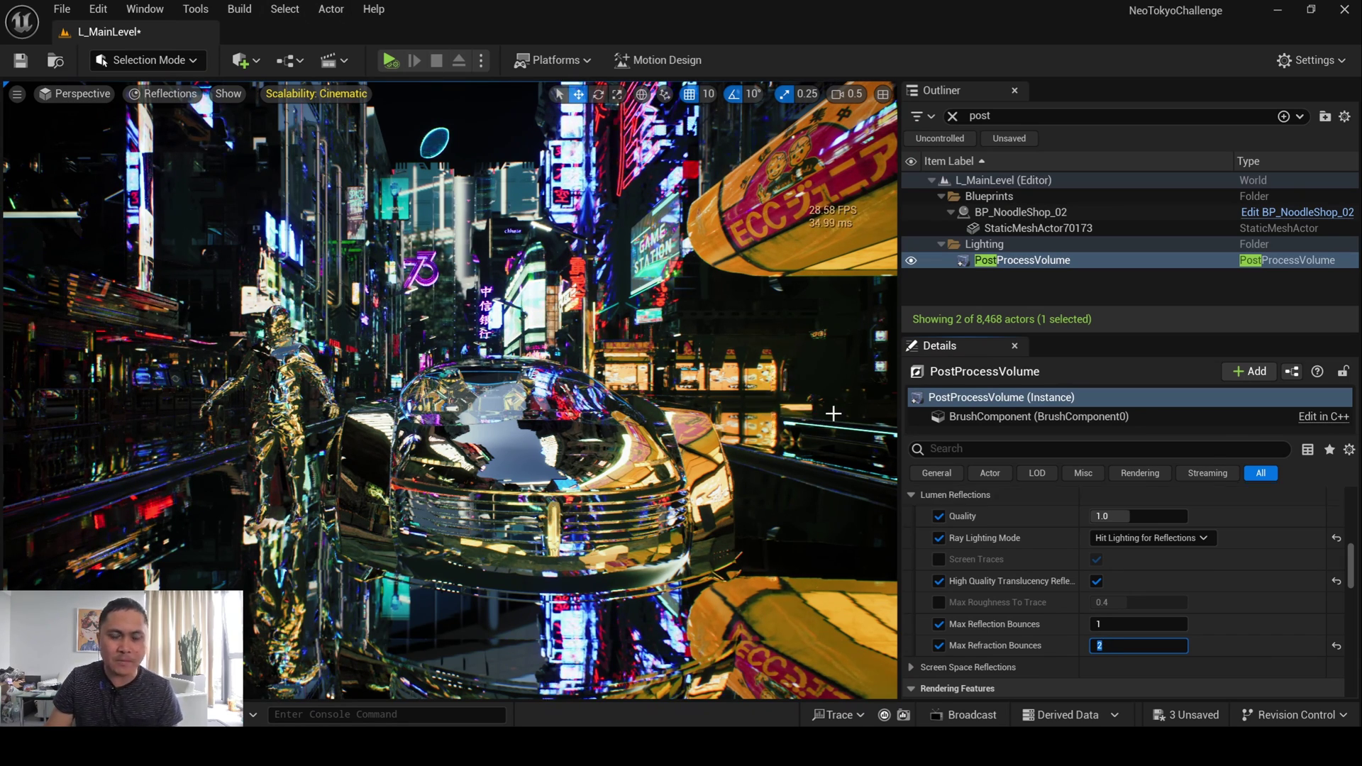
type("1")
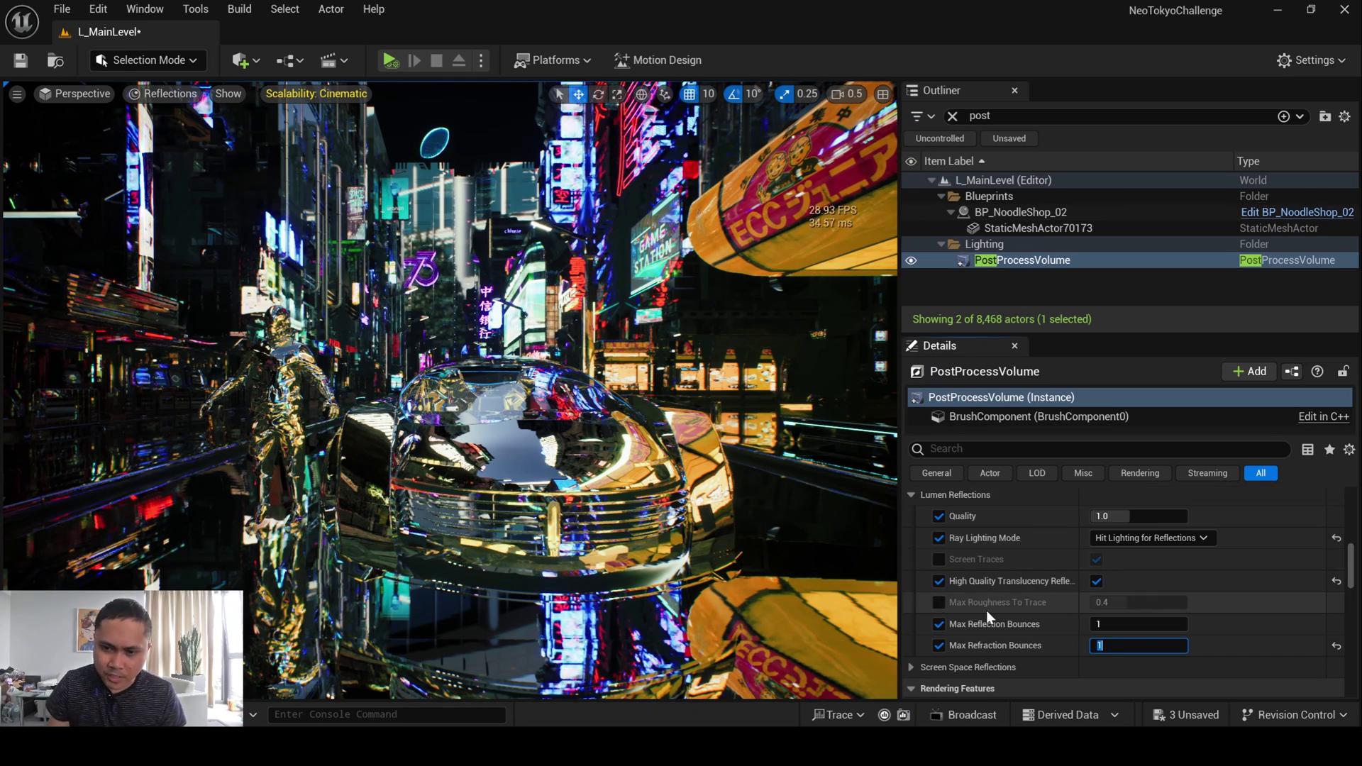
- Enable the Max Roughness To Trace override and set it to 0.0
left_click(941, 604)
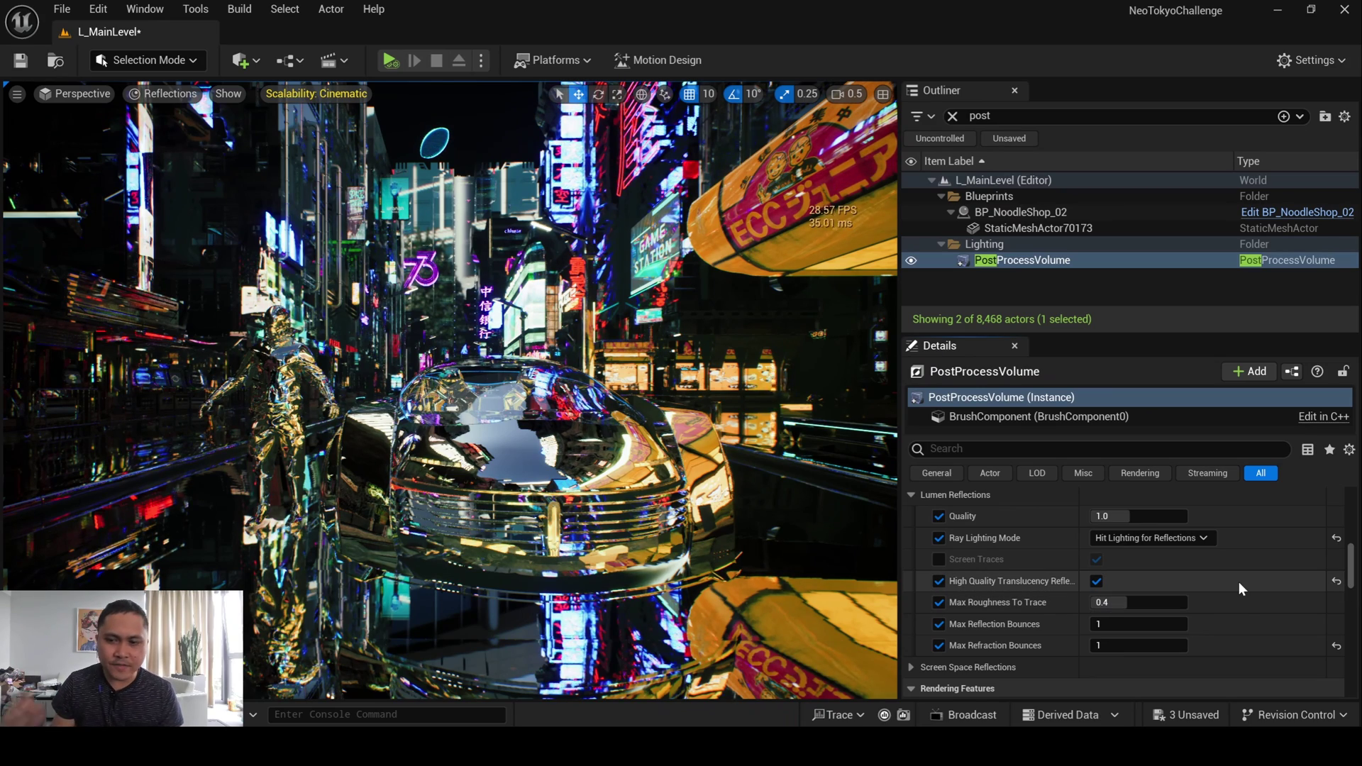
left_click(1142, 602)
type("0")
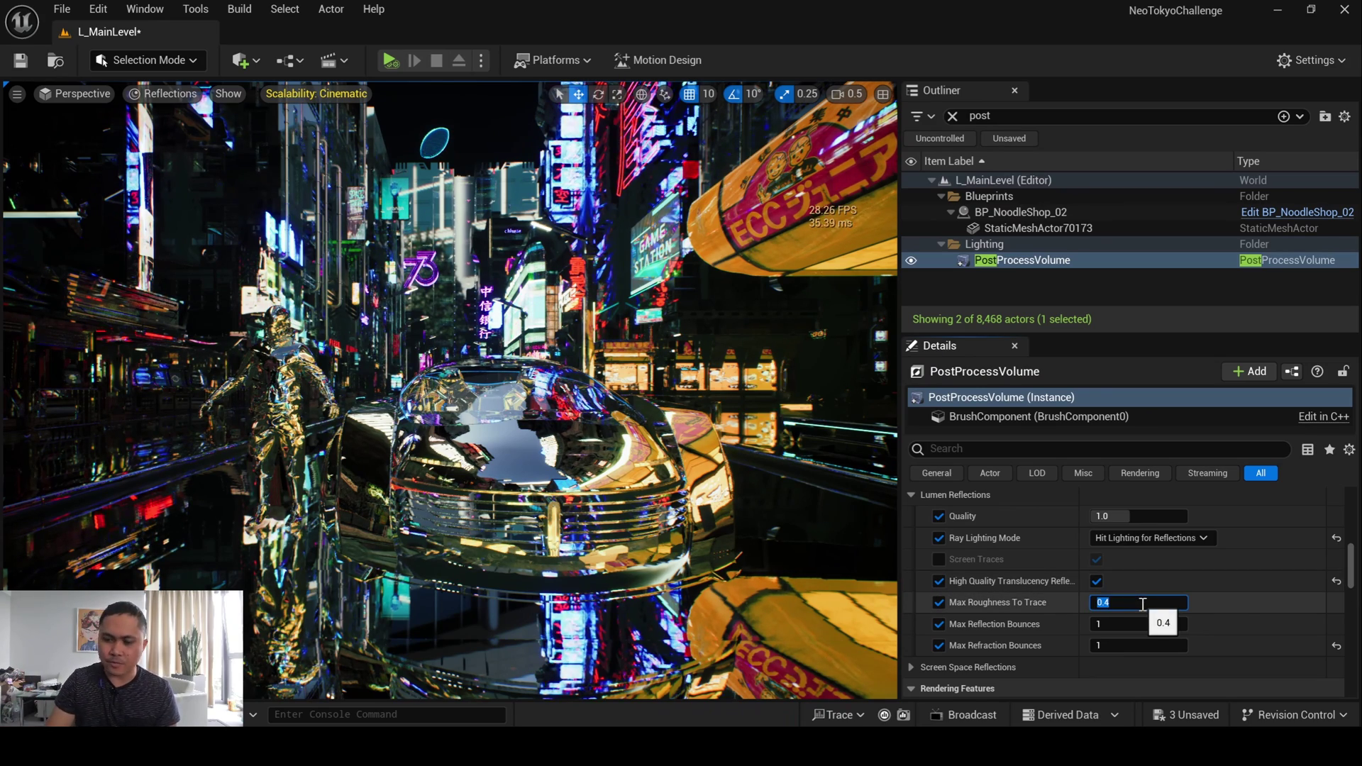
key("Return")
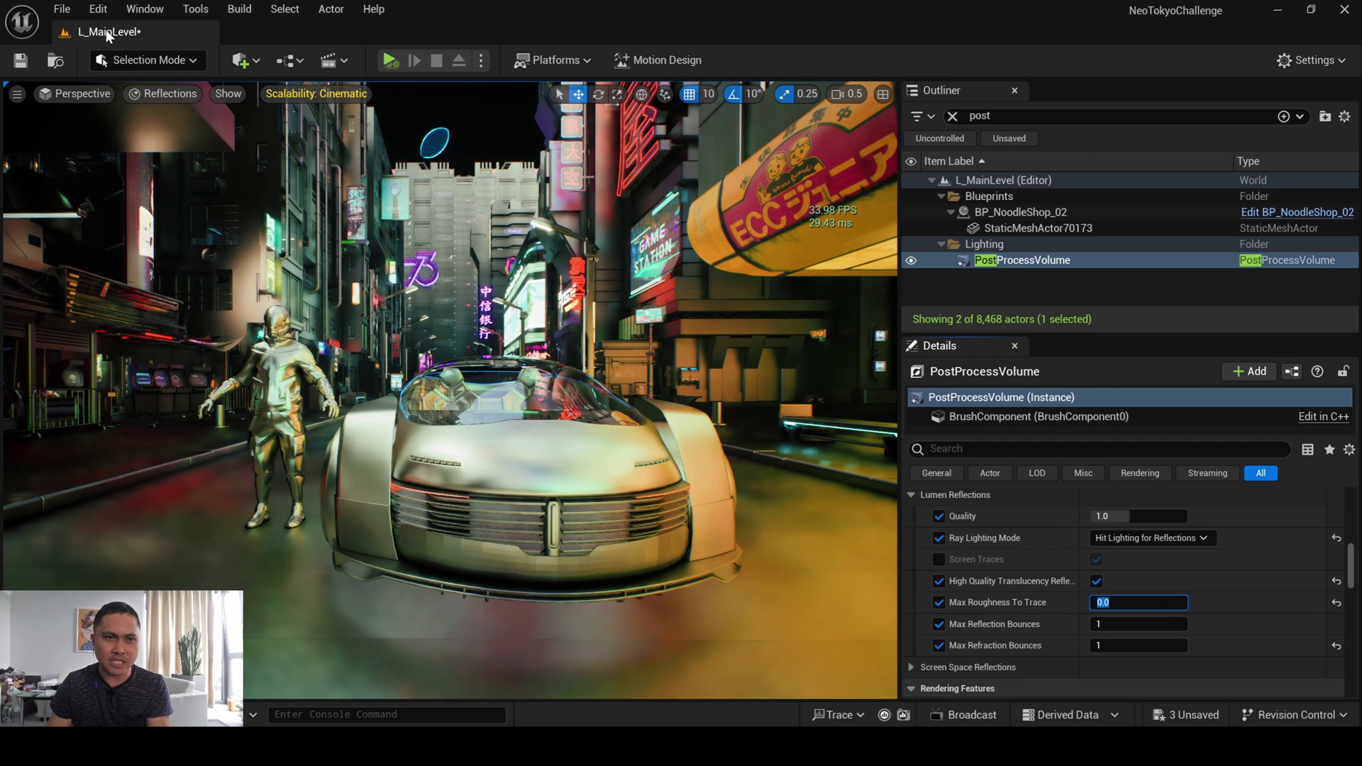
- Return the viewport to Lit, commit Max Roughness To Trace at 0.5, then clear the selection
left_click(163, 93)
left_click(305, 151)
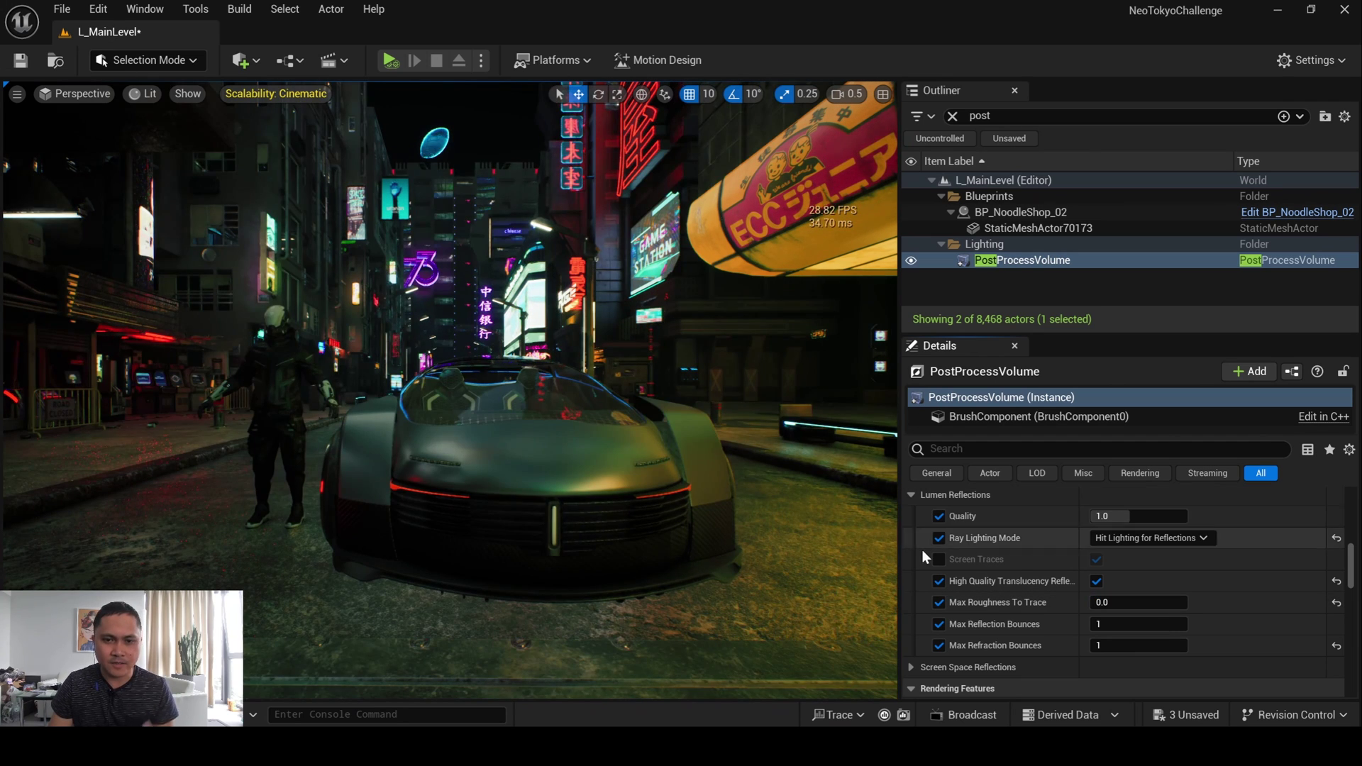
left_click(1125, 602)
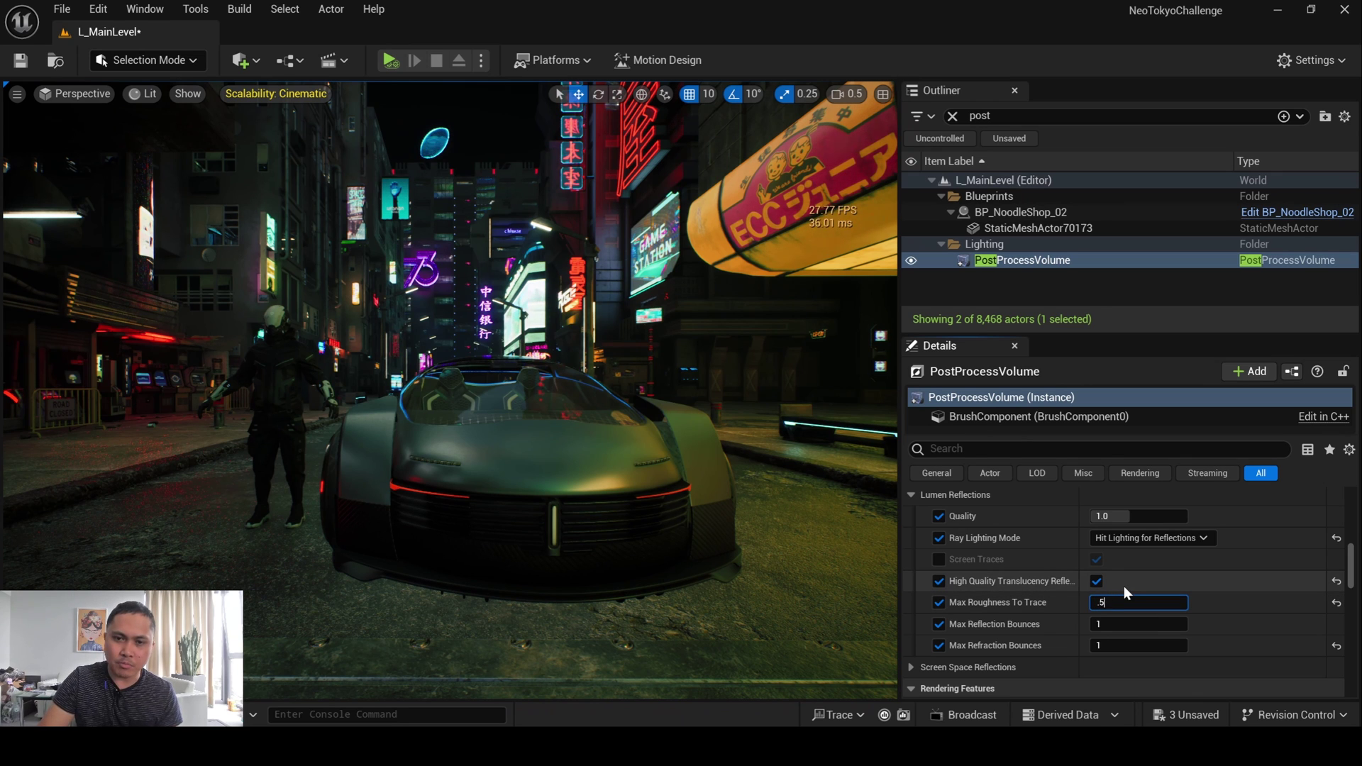
key("Return")
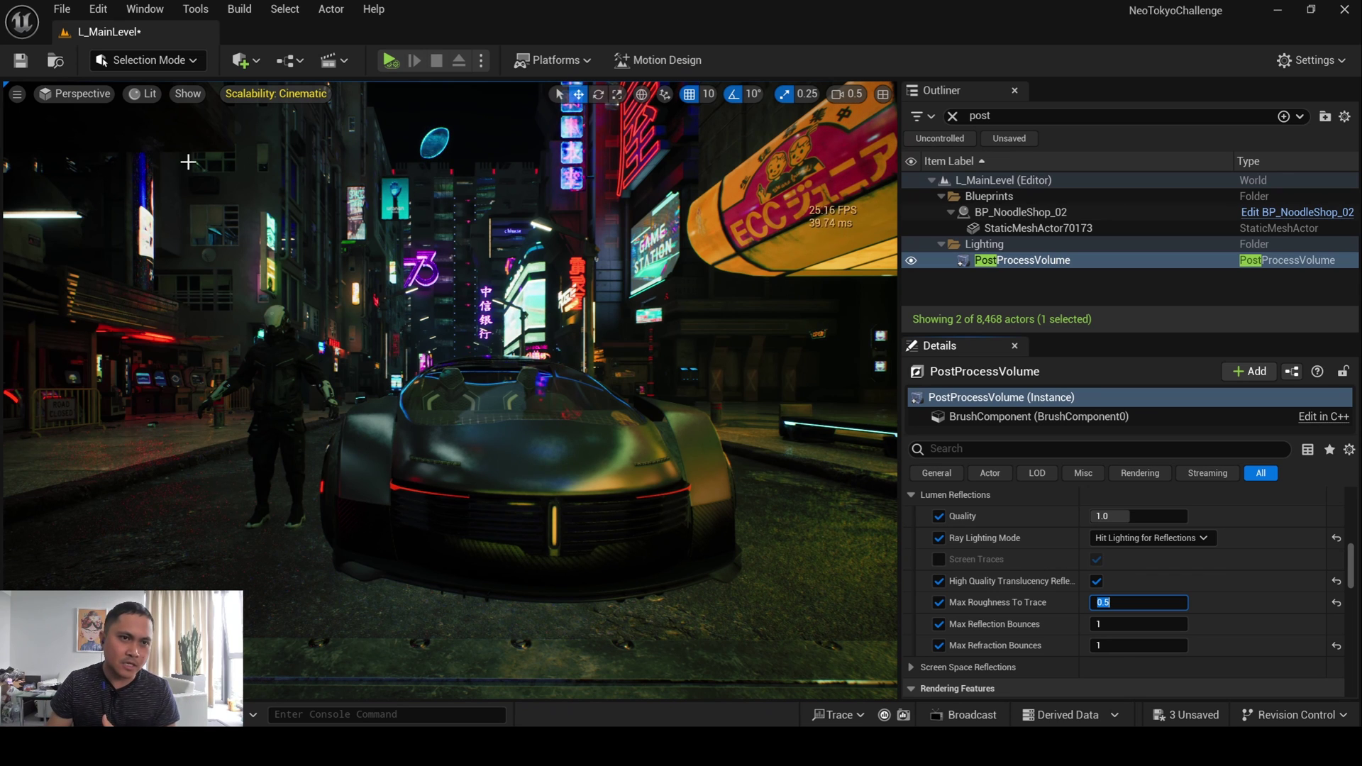
key("Return")
left_click(165, 267)
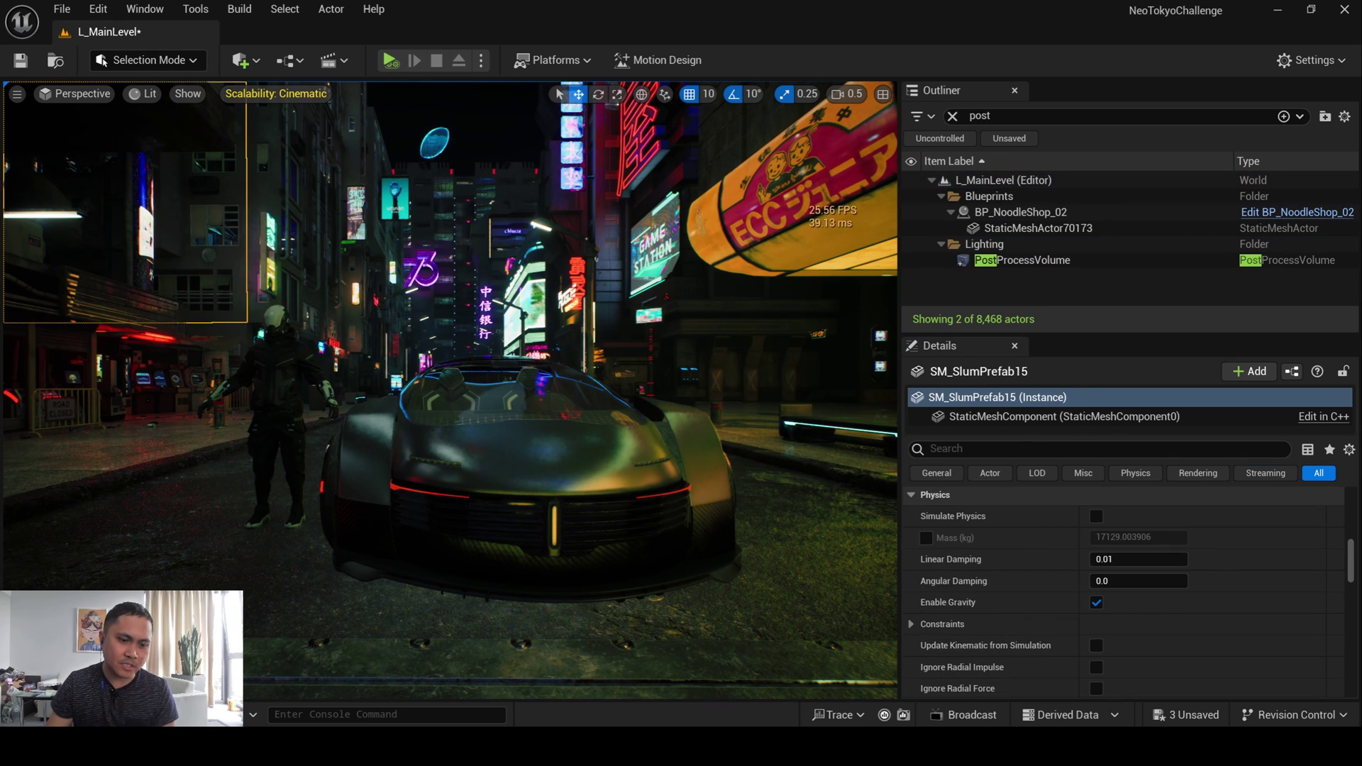
key("Escape")
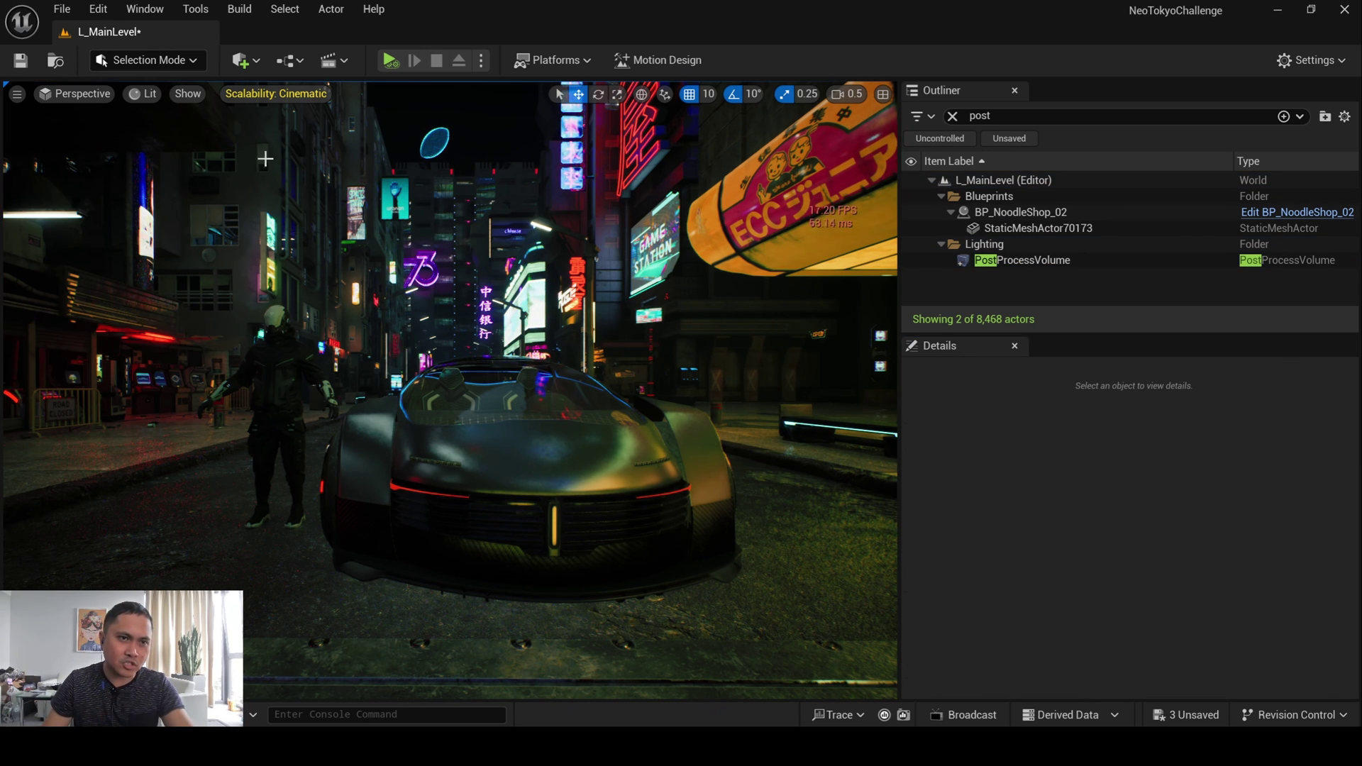
- Switch the viewport to Reflections view mode and reselect the PostProcessVolume
left_click(151, 93)
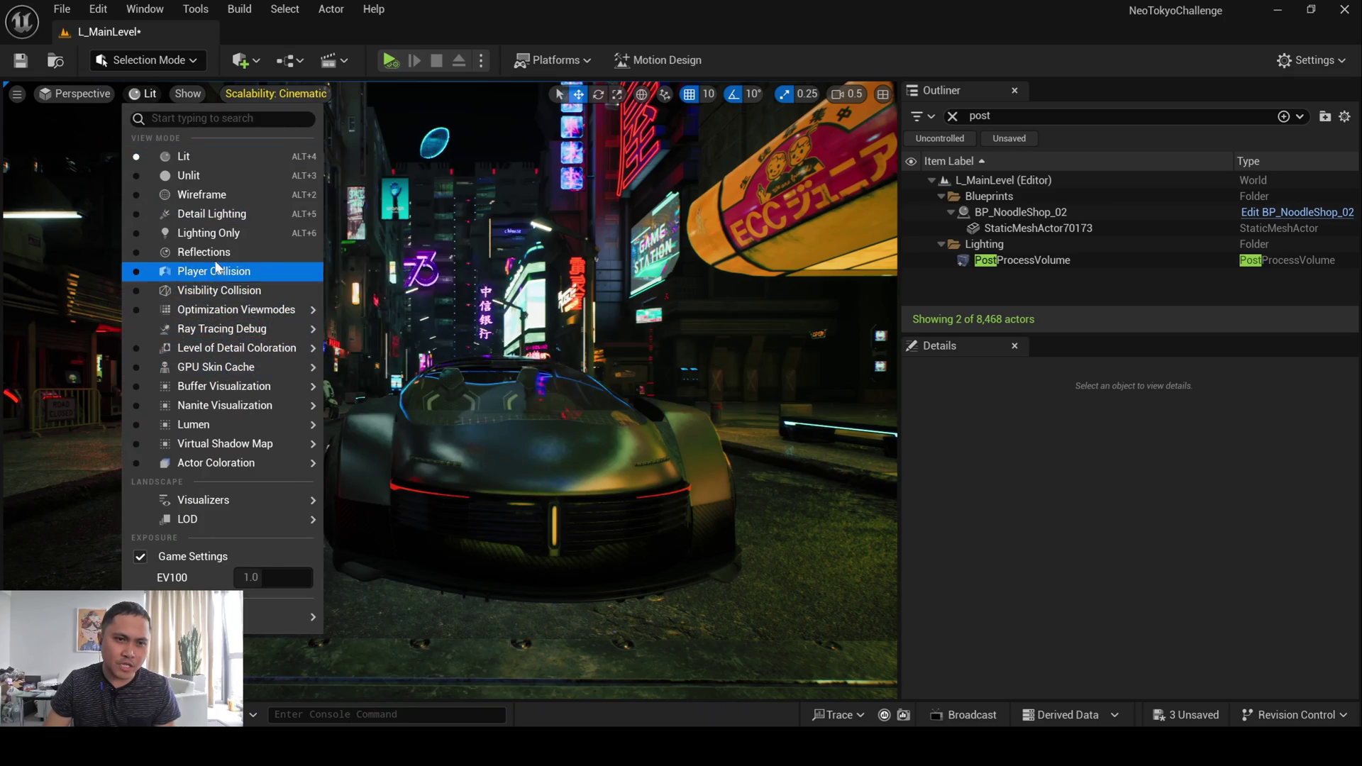
left_click(205, 252)
left_click(1036, 260)
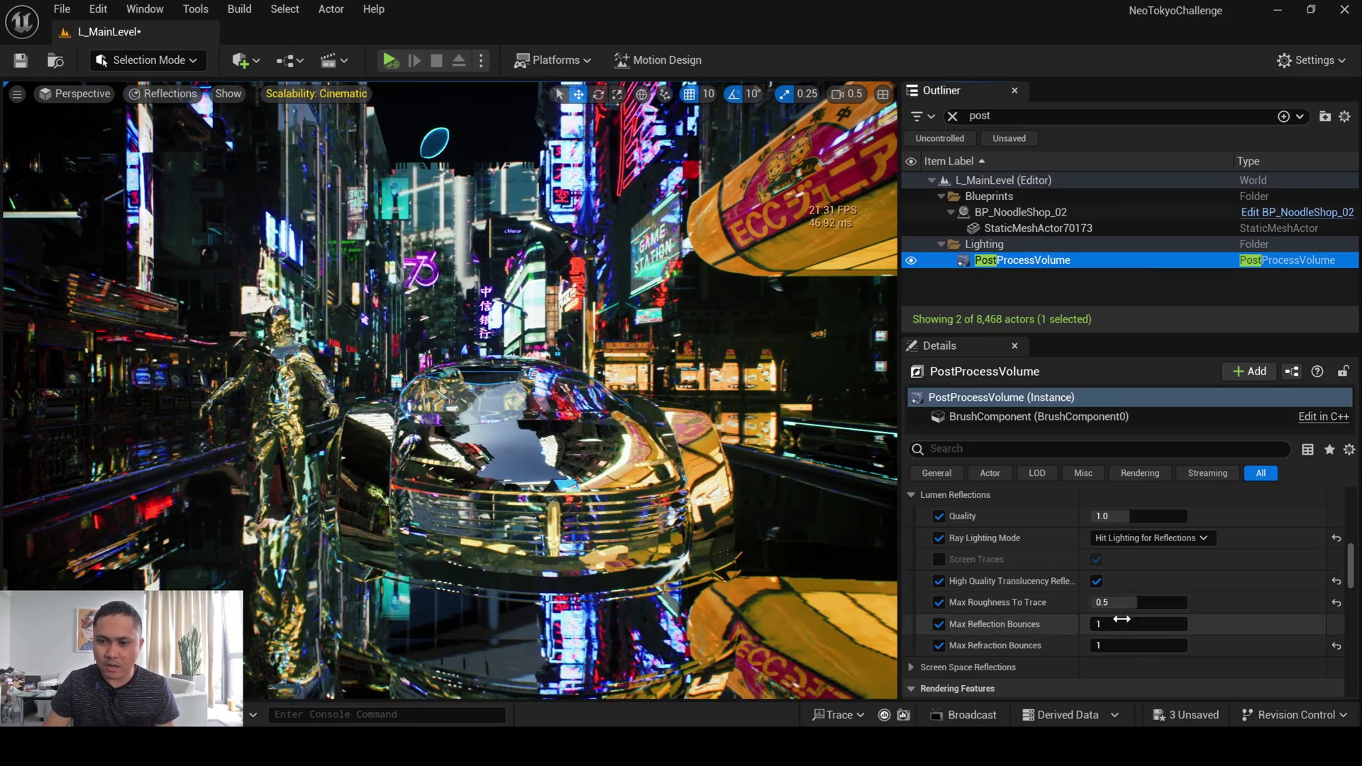
- Try Max Roughness To Trace at 0.0, 0.1 and 0.3, then clear the field
left_click(1119, 603)
type("0")
key("Return")
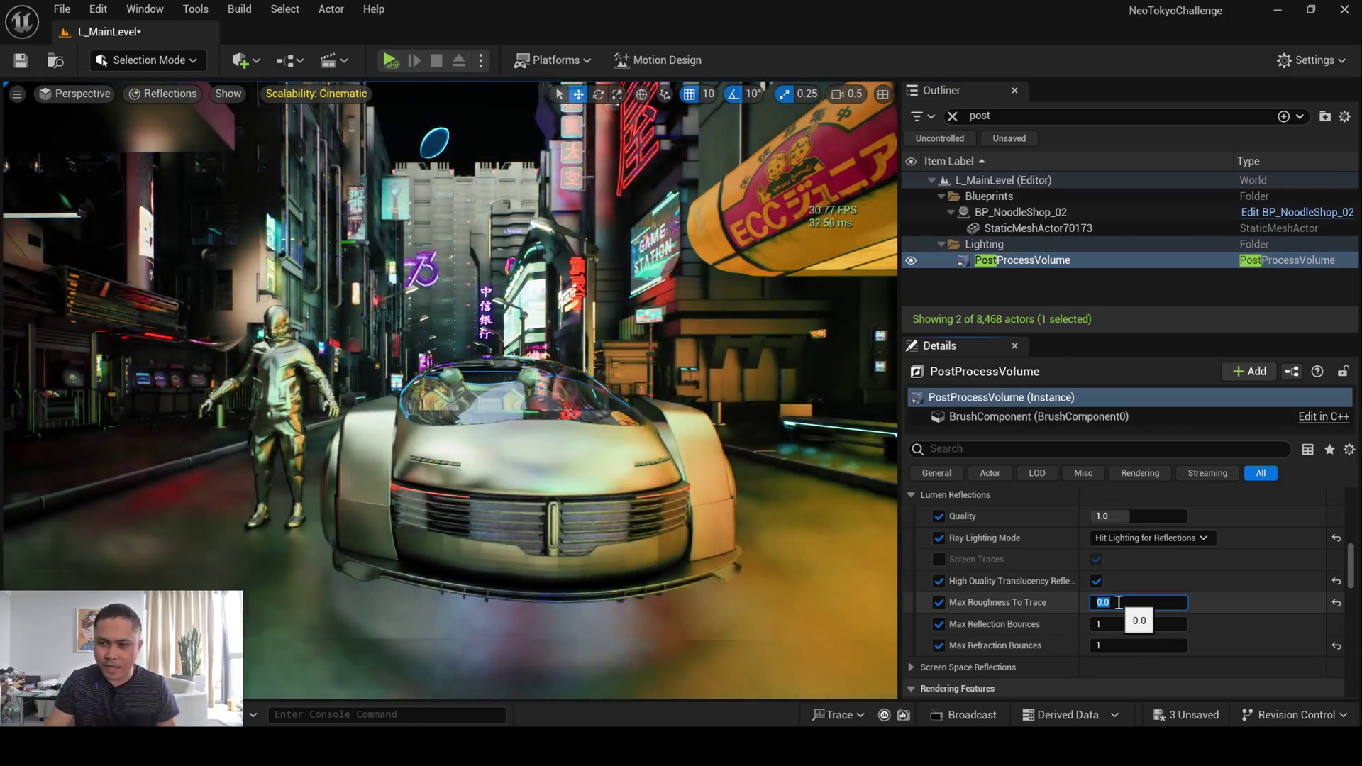
type("0.1")
key("Return")
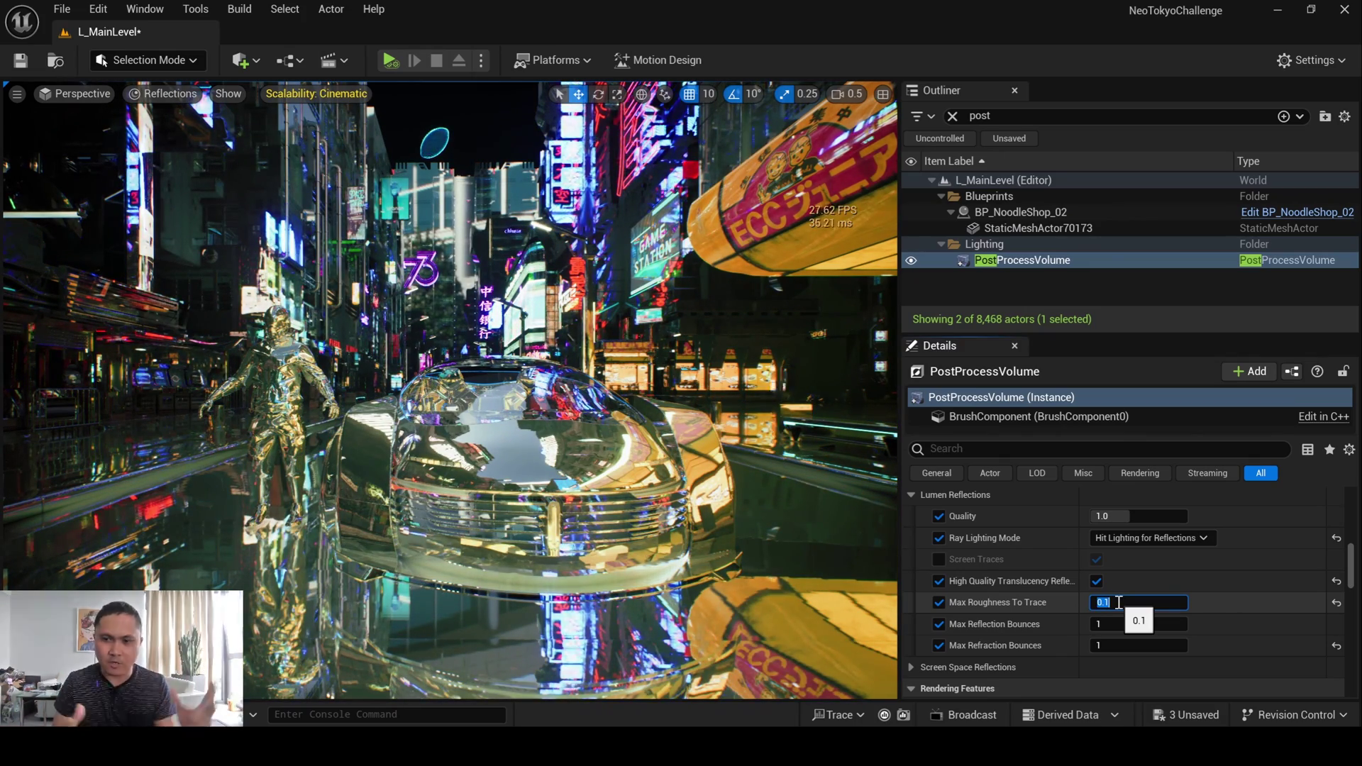
type(".3")
key("Return")
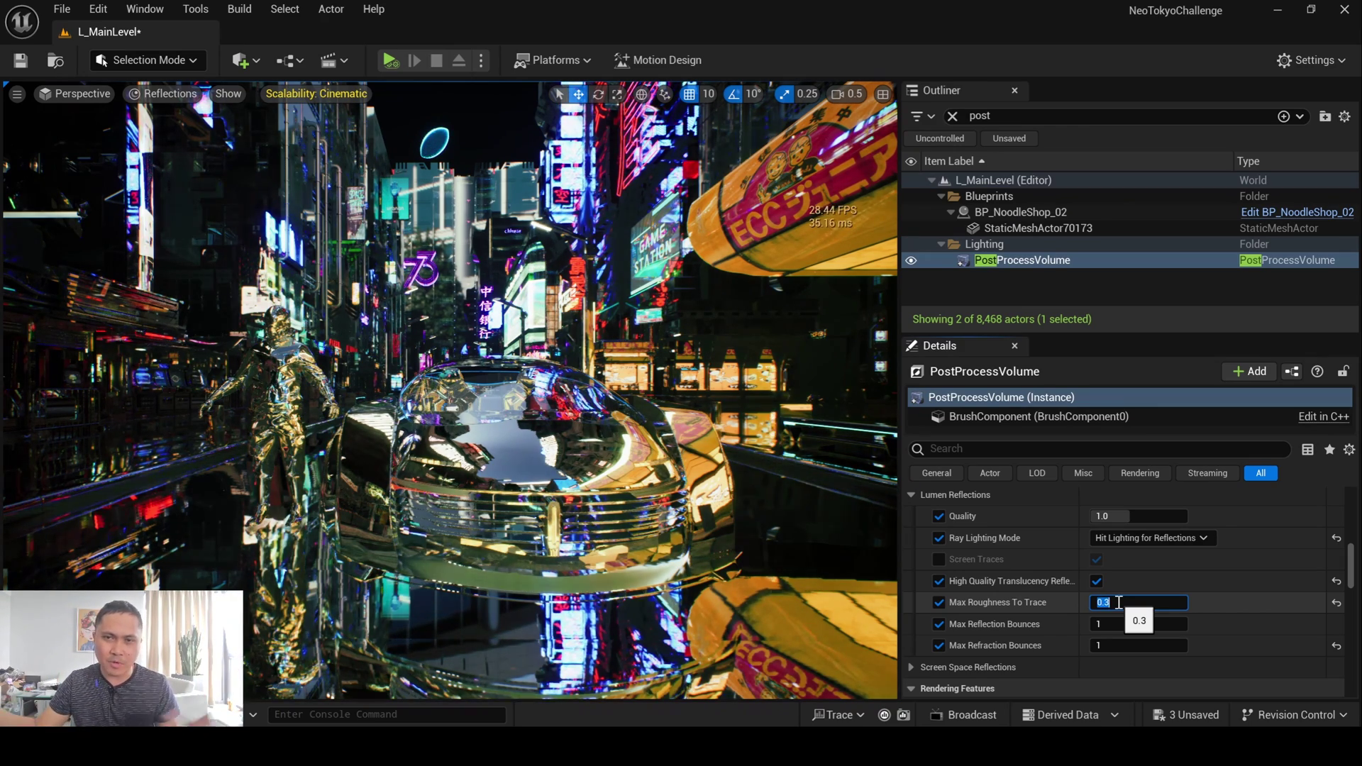
key("BackSpace")
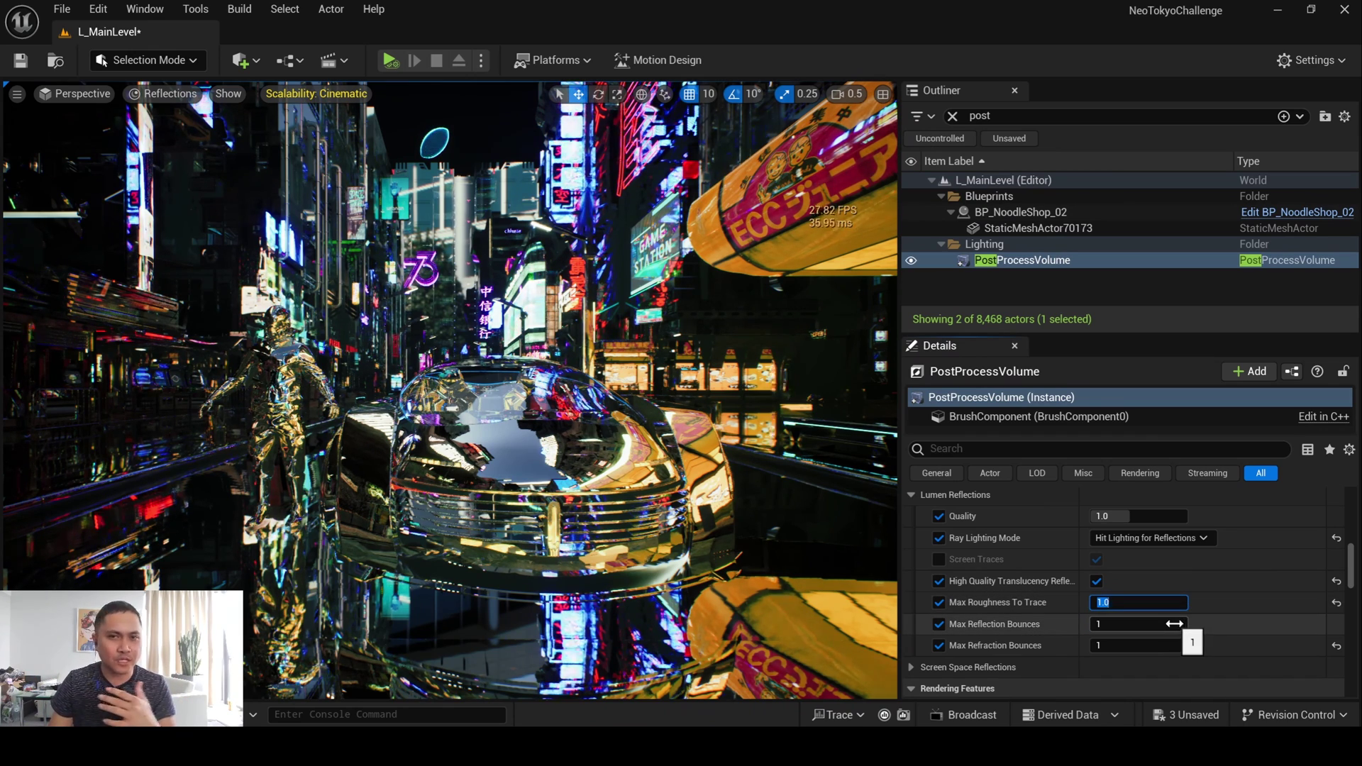
- Set Max Reflection Bounces and Max Refraction Bounces both to 2
left_click(1175, 622)
left_click(1163, 623)
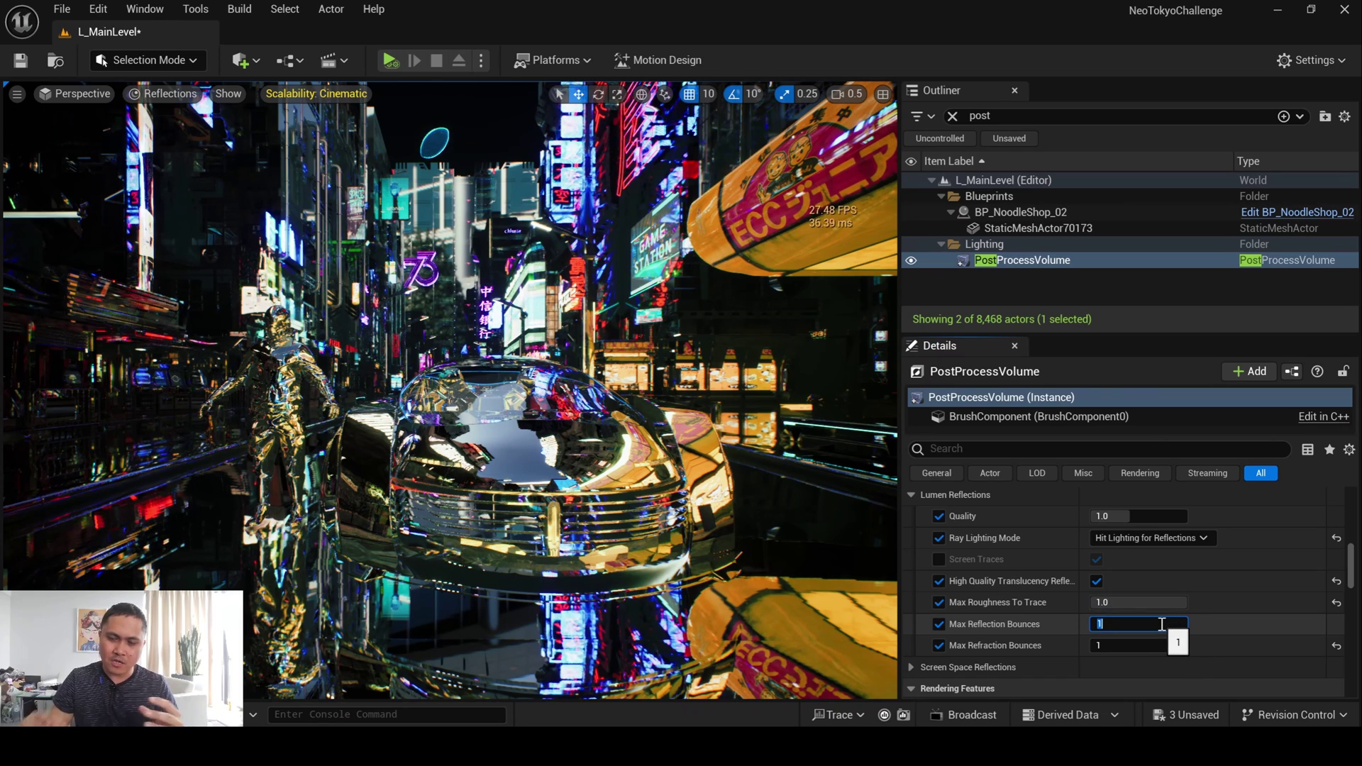
type("2")
key("Return")
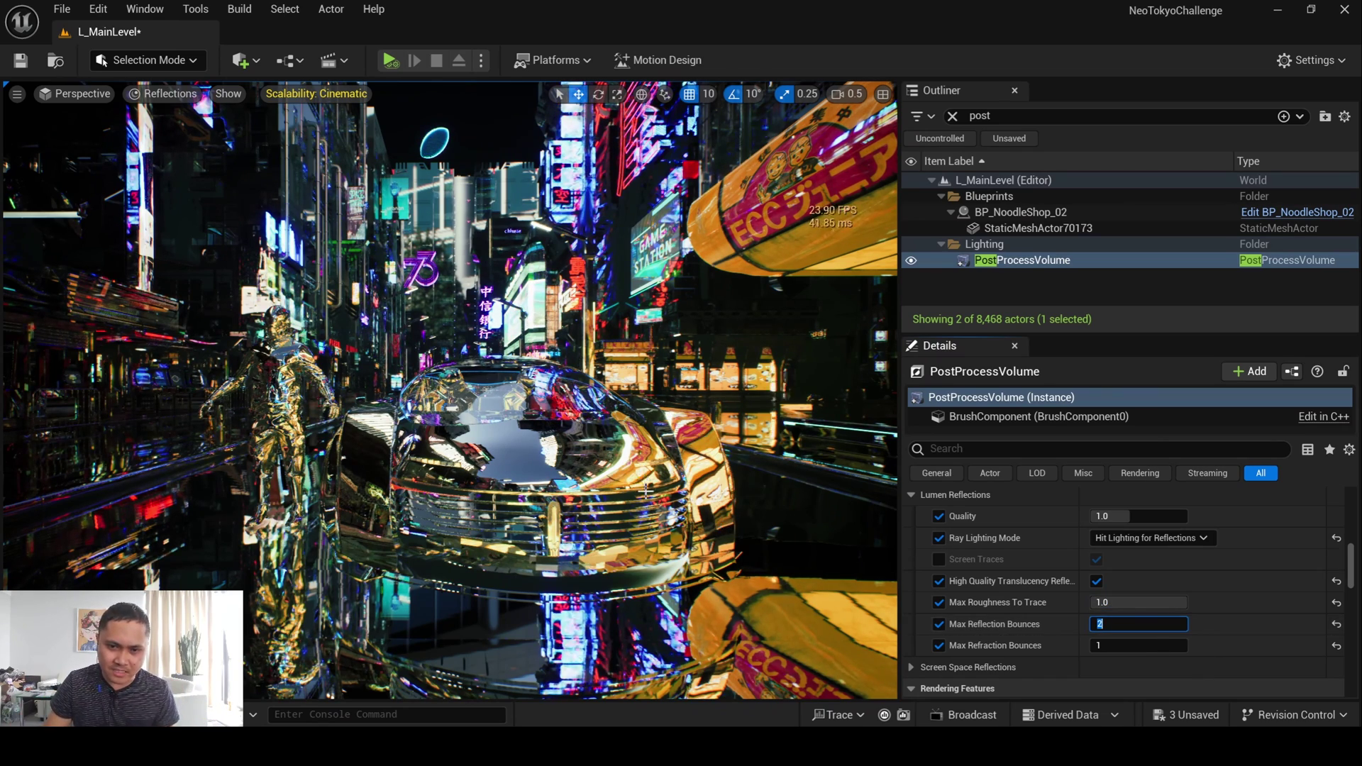
left_click(1126, 645)
type("2")
key("Return")
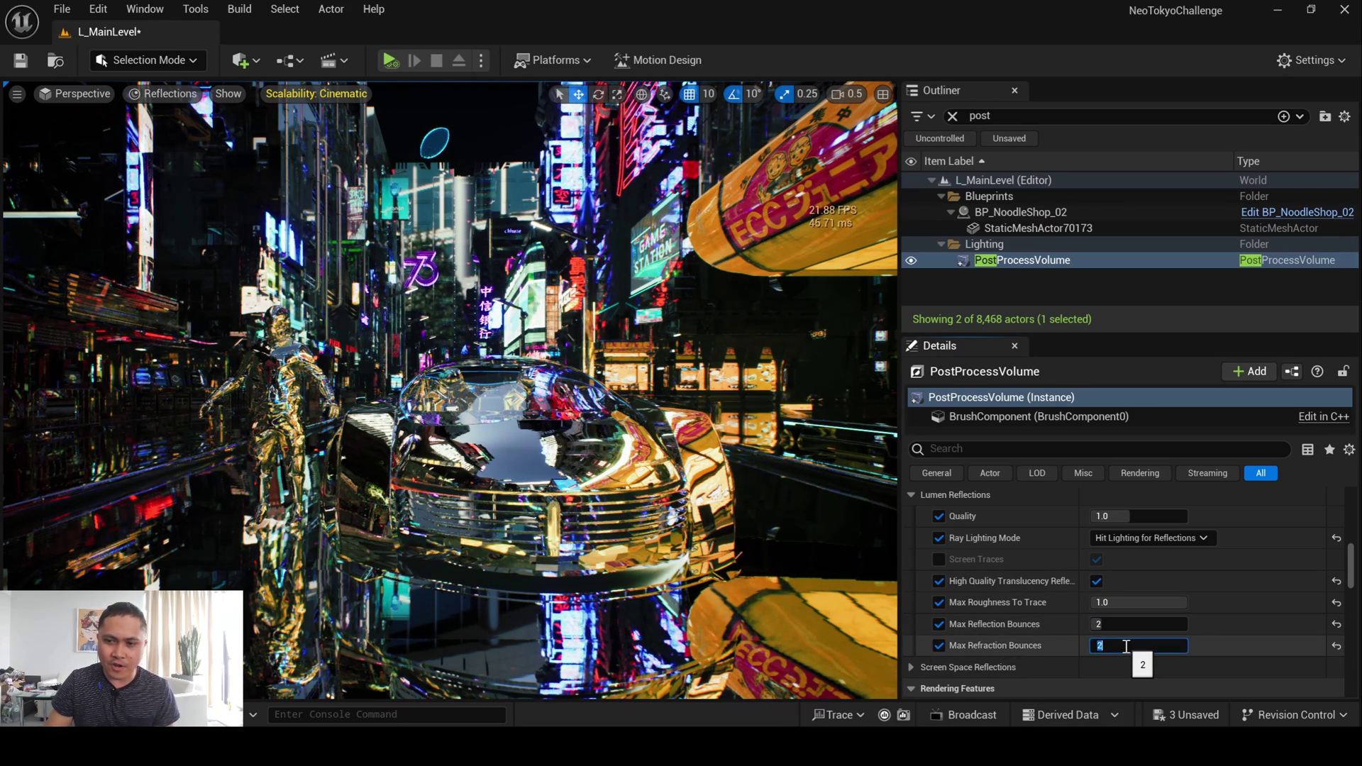
- Raise the Lumen Reflections Quality to 4.0
left_click(1131, 516)
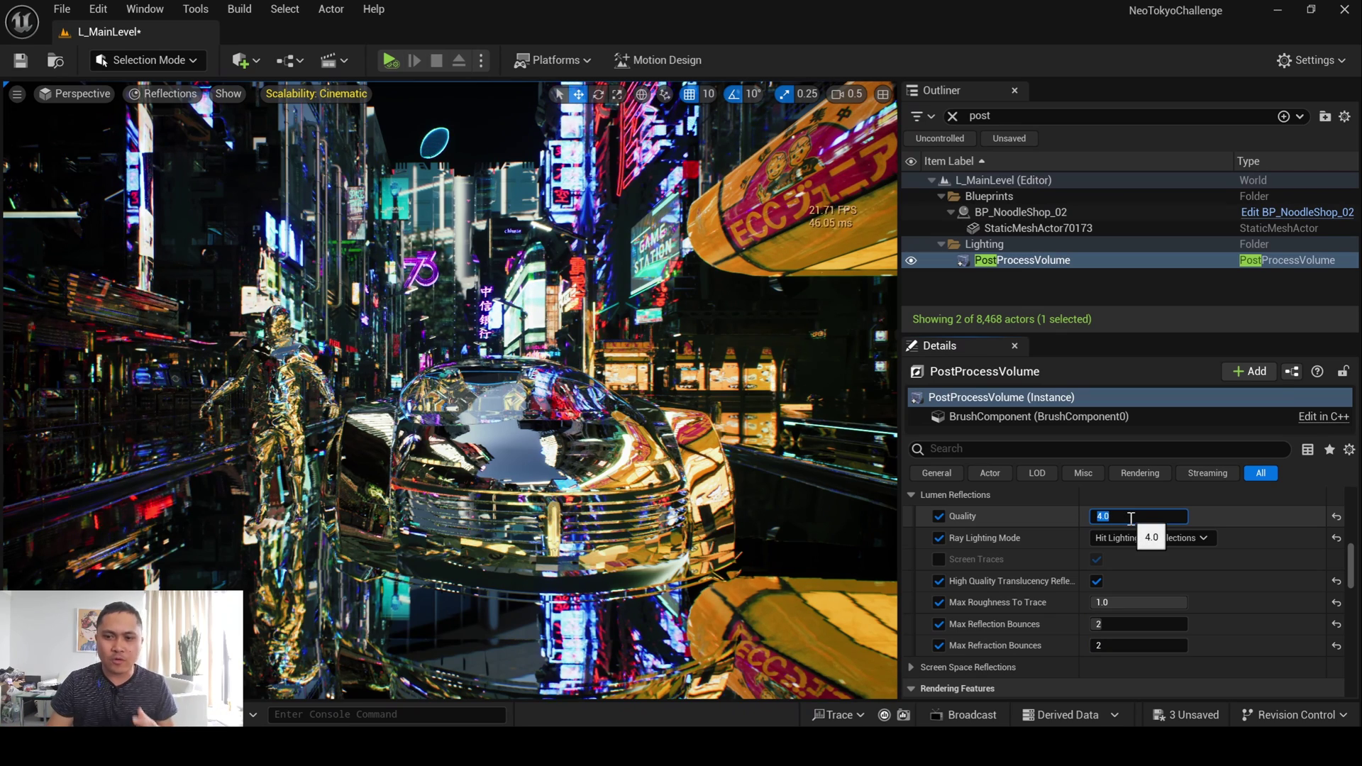
type("4")
key("Return")
- Return the viewport to Lit view and try Max Roughness To Trace at 0.4
left_click(151, 93)
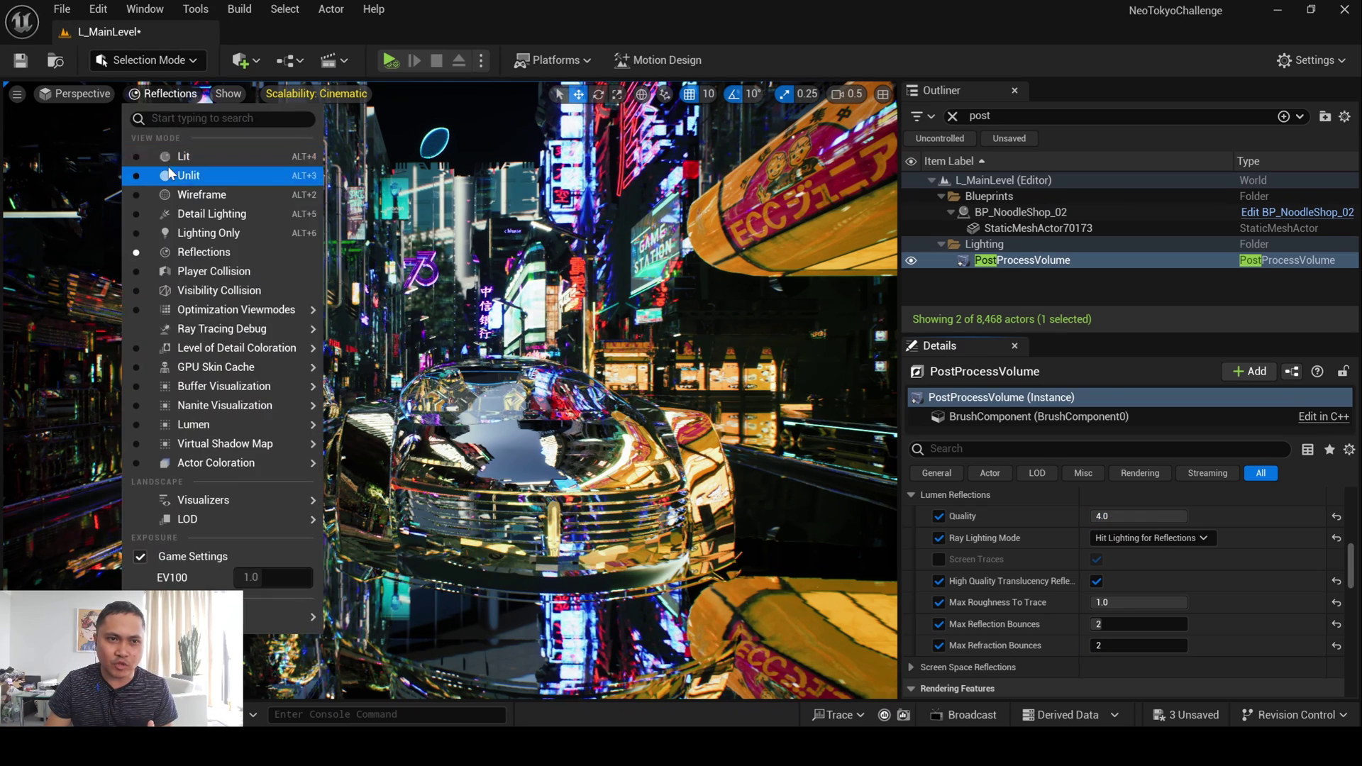
left_click(169, 161)
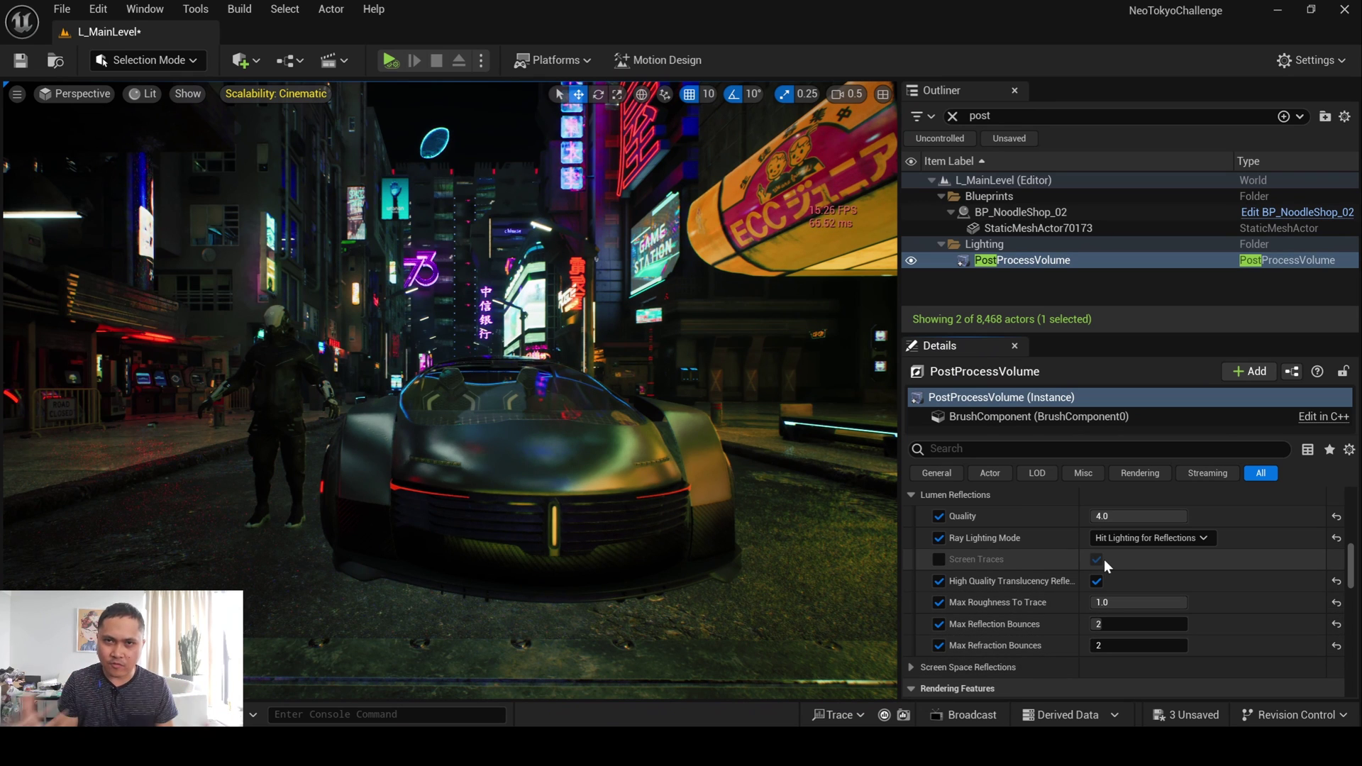
left_click(1143, 602)
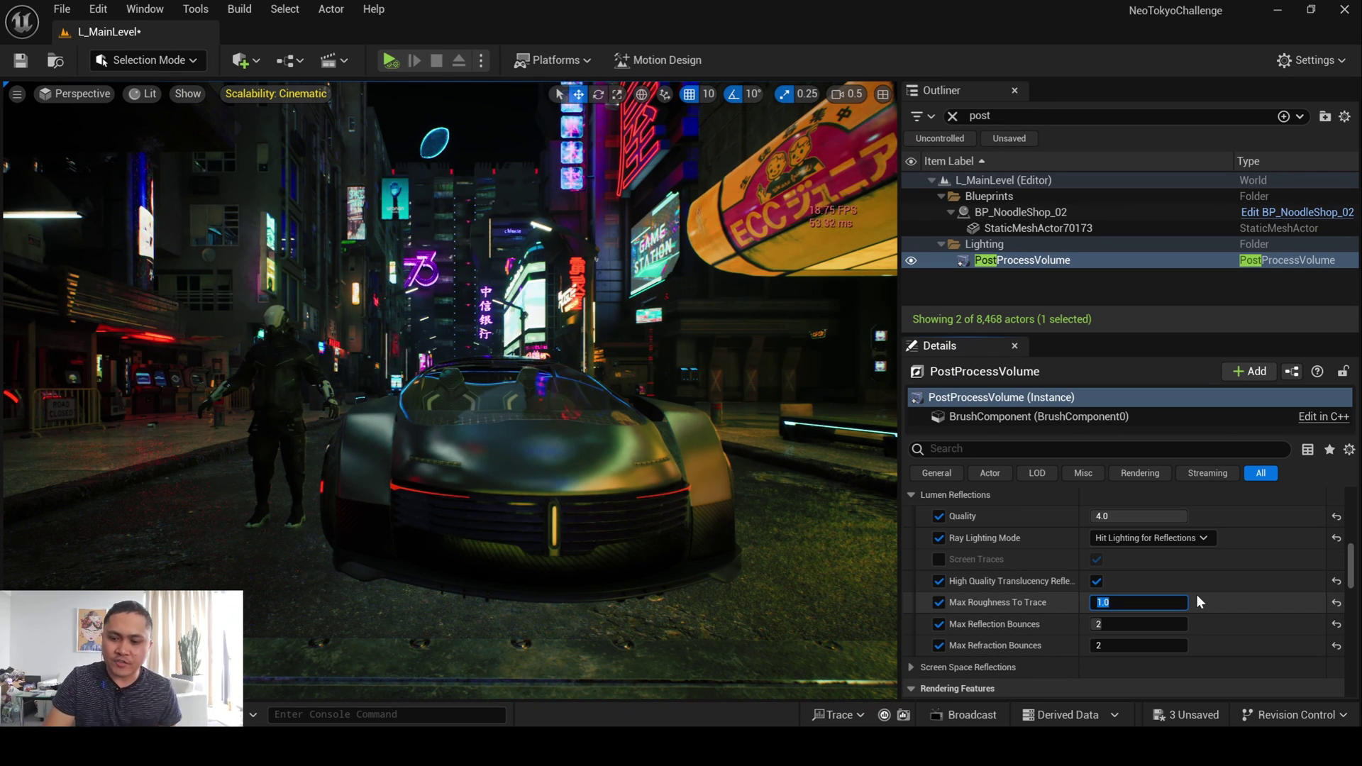
type("0.4")
key("Return")
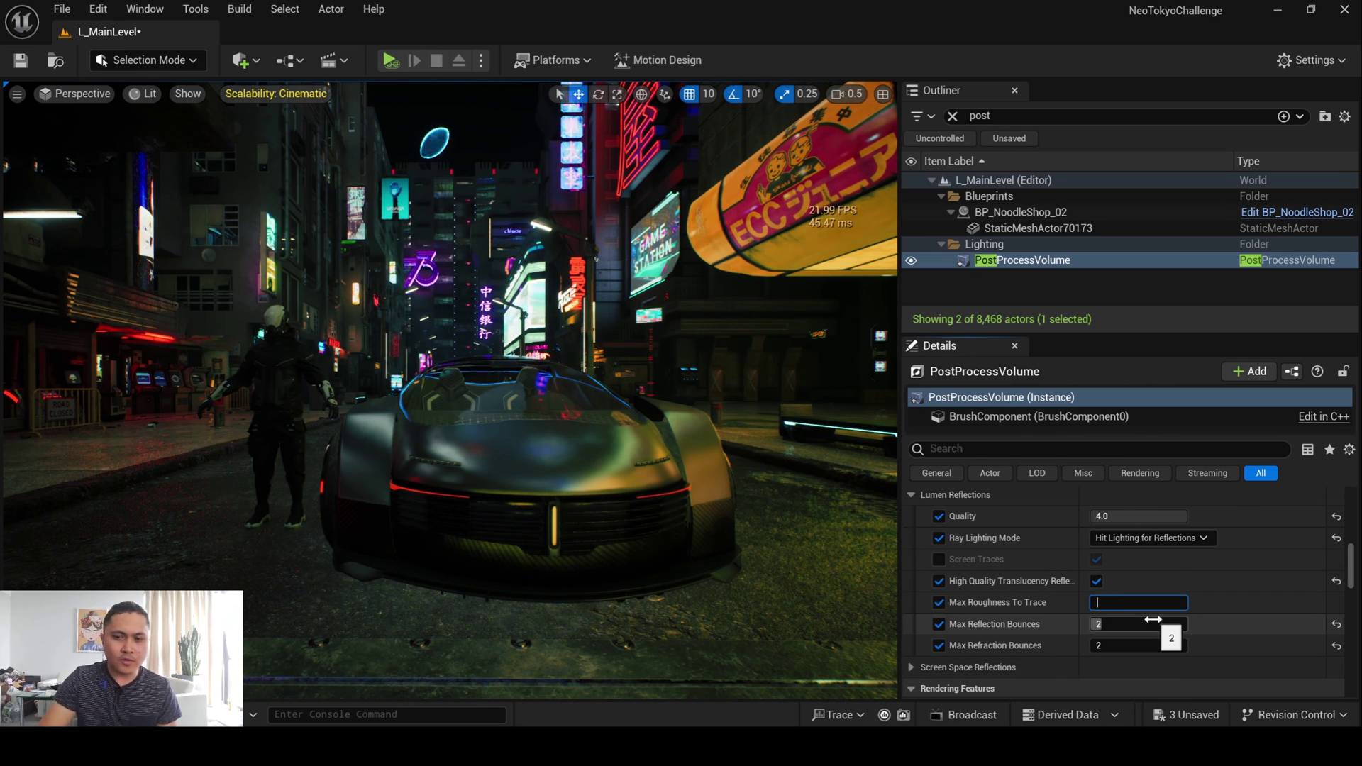
- Compare Max Roughness To Trace at 1.0, then settle on 0.5
type("1.0")
key("Return")
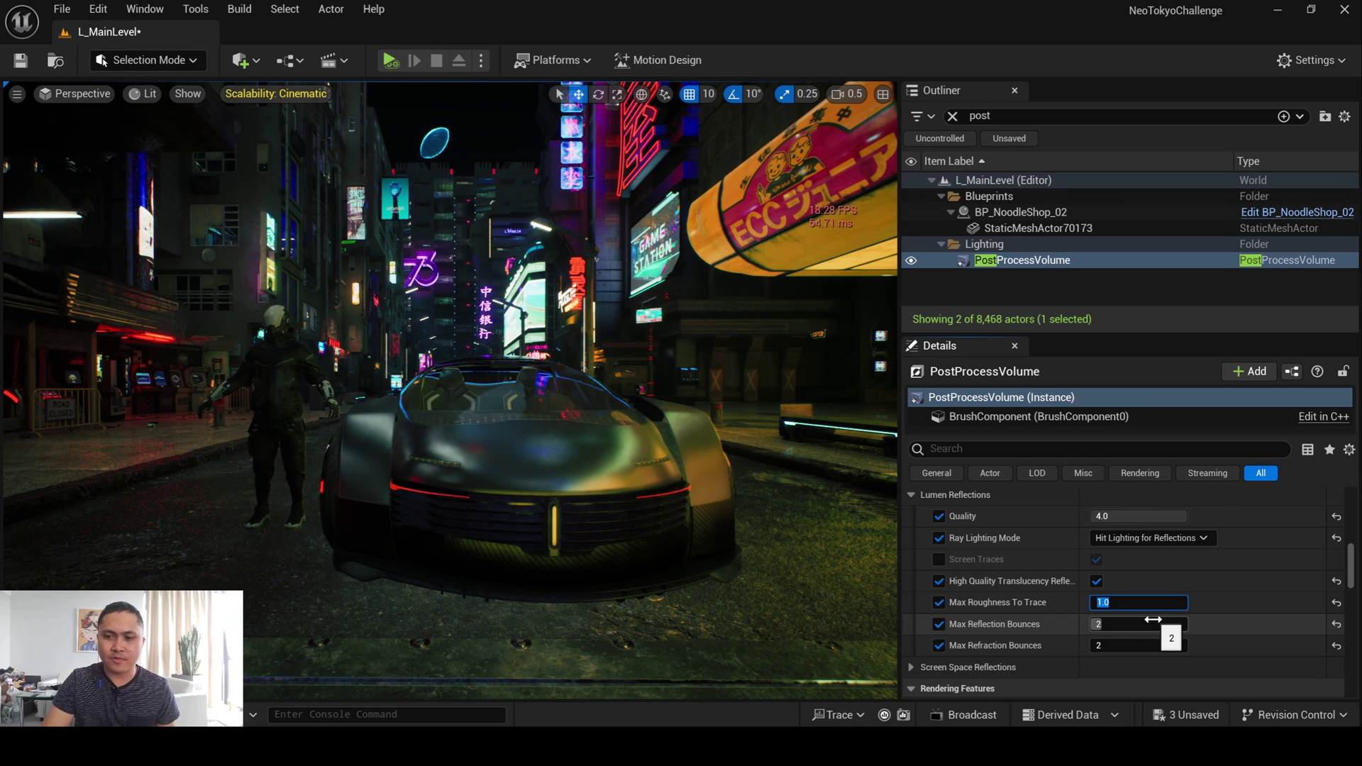
type(".5")
key("Return")
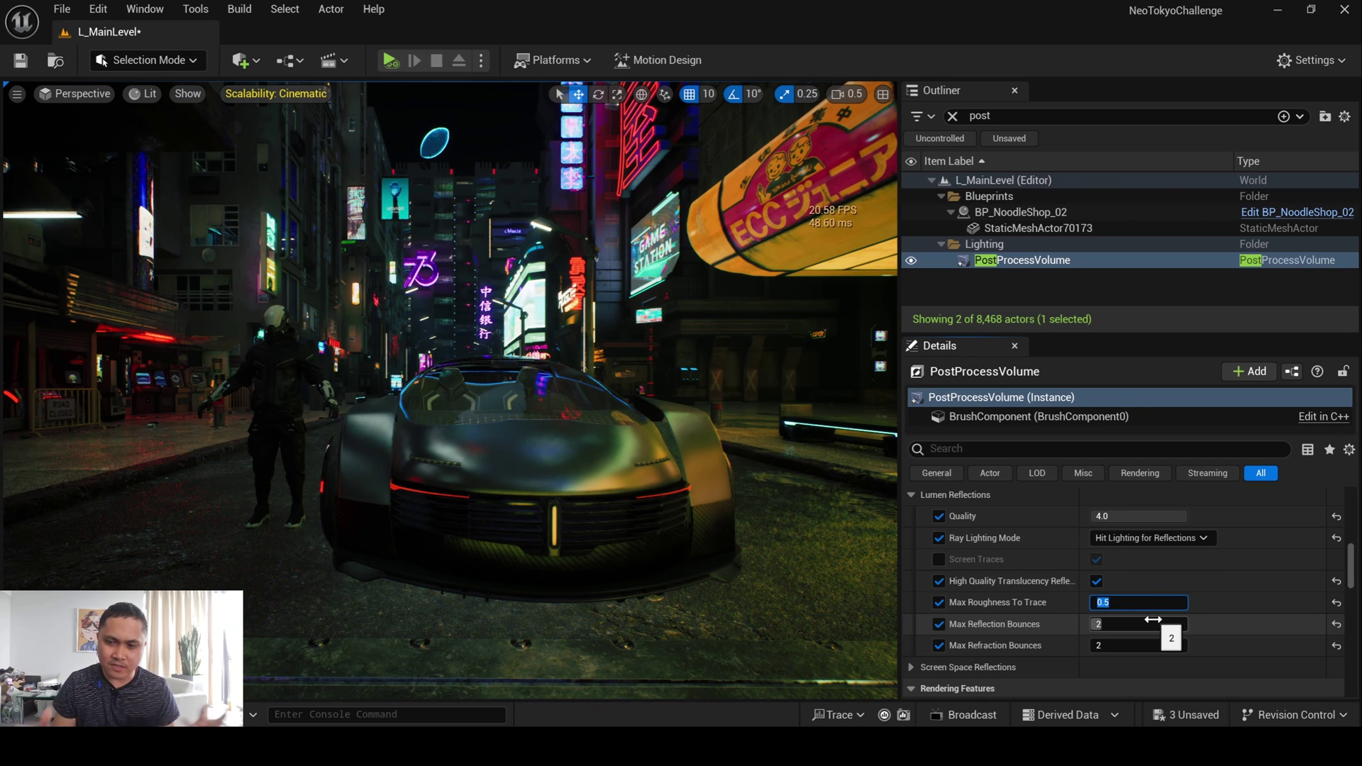
left_click(1204, 570)
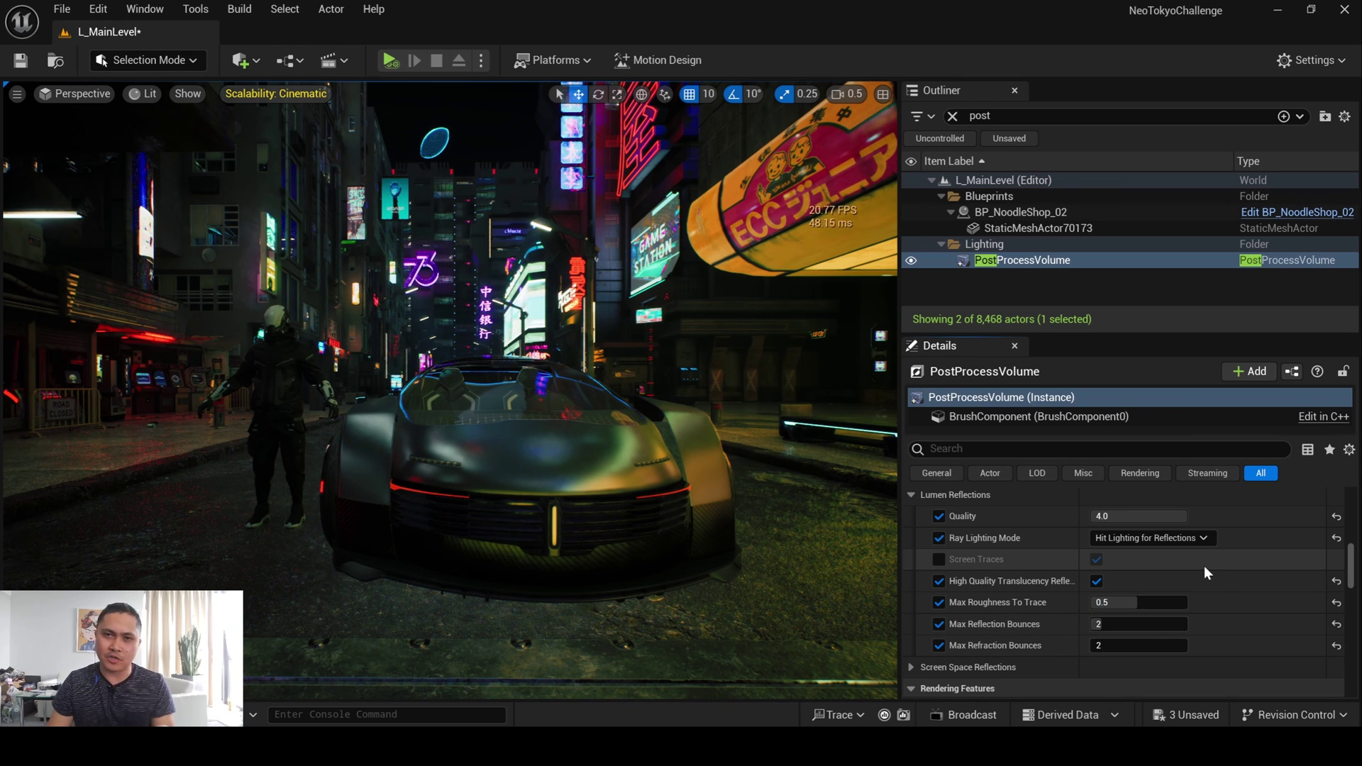